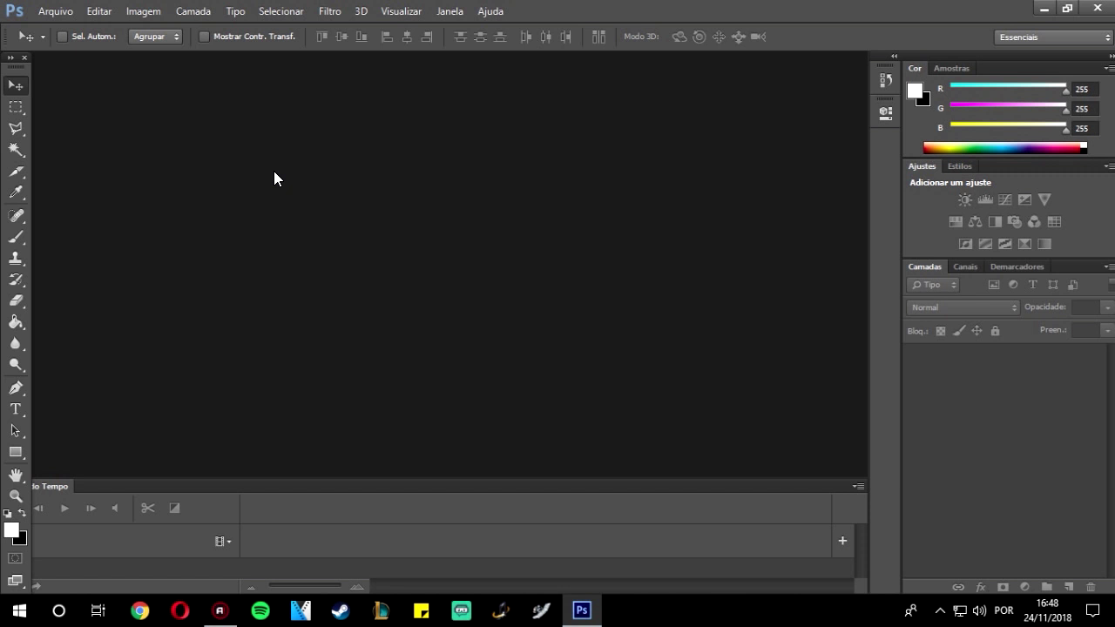
# Open the Desktop portrait photo ending in 'neto.jpg' through Arquivo > Abrir.
pyautogui.click(53, 11)
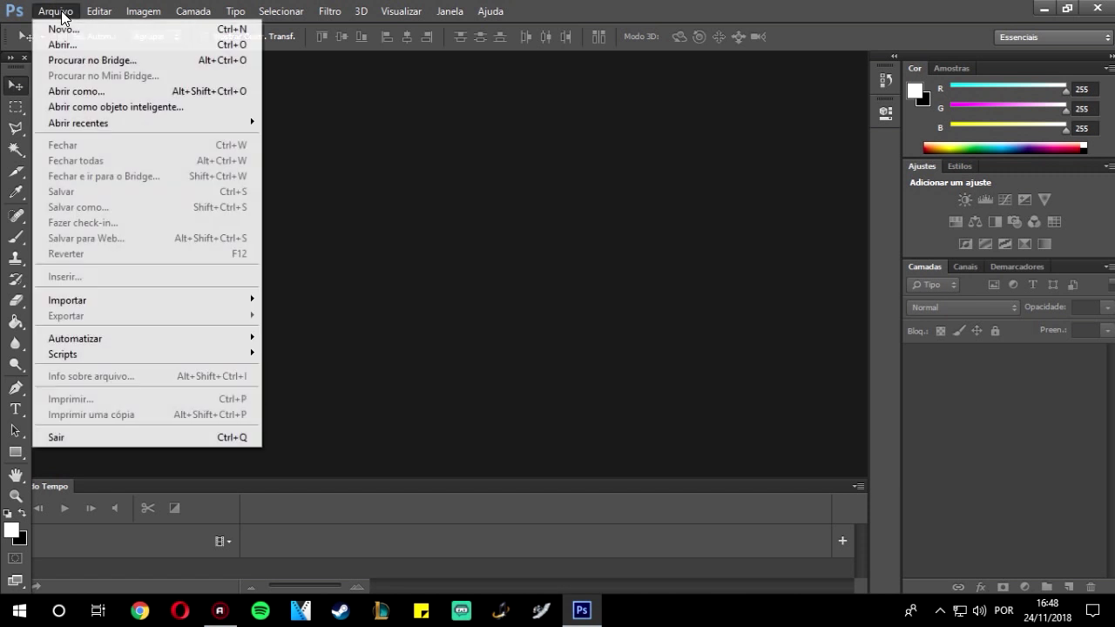
pyautogui.click(78, 38)
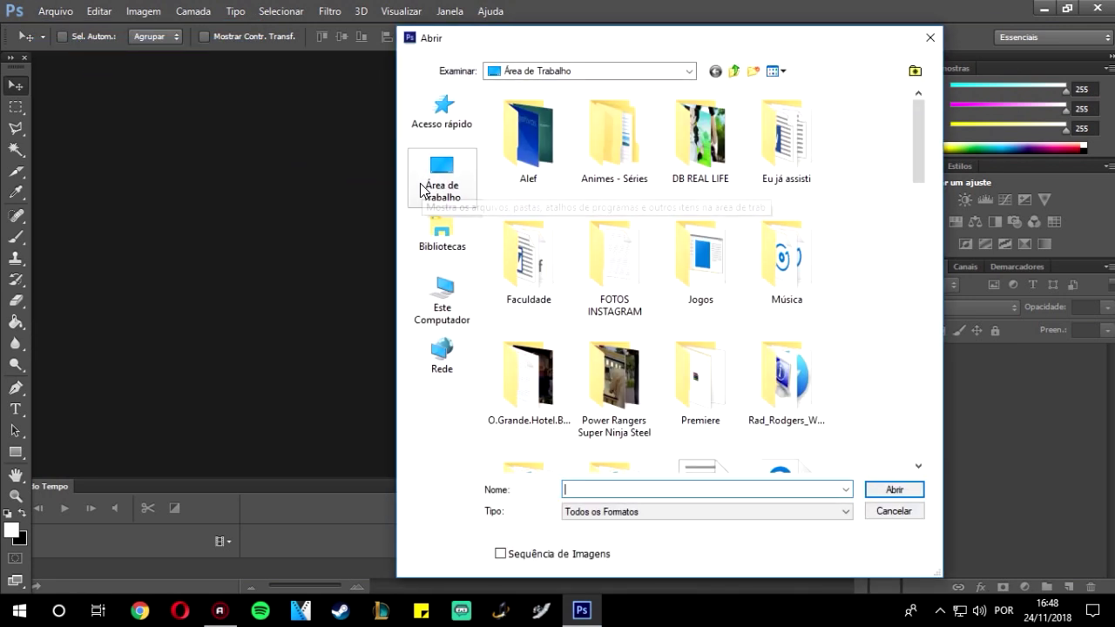
pyautogui.scroll(-5, 636, 257)
pyautogui.scroll(3, 637, 252)
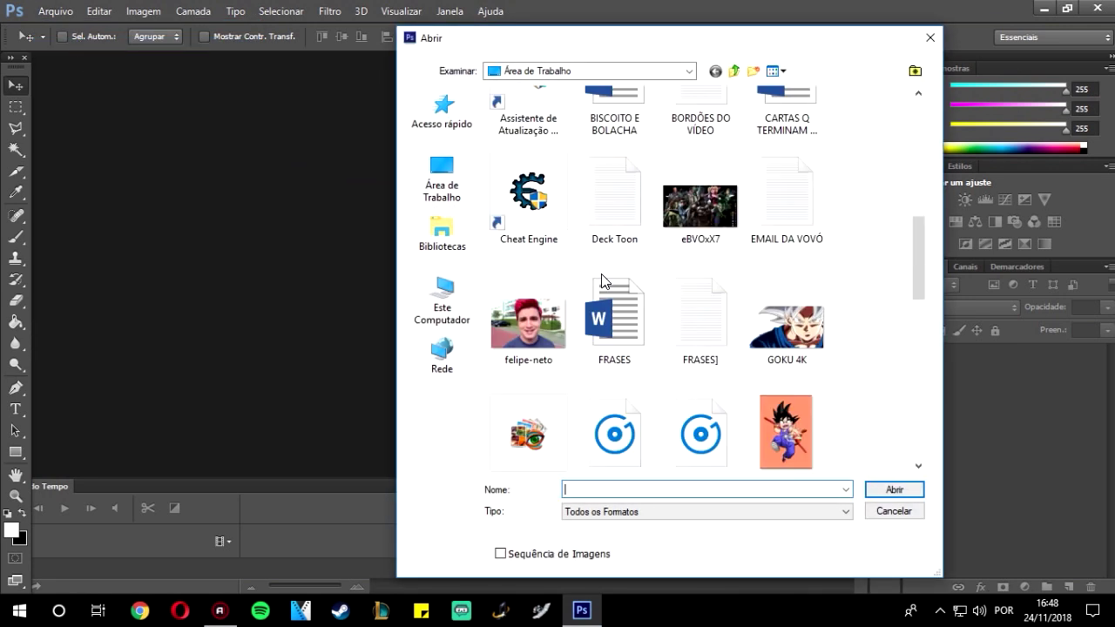
pyautogui.doubleClick(564, 318)
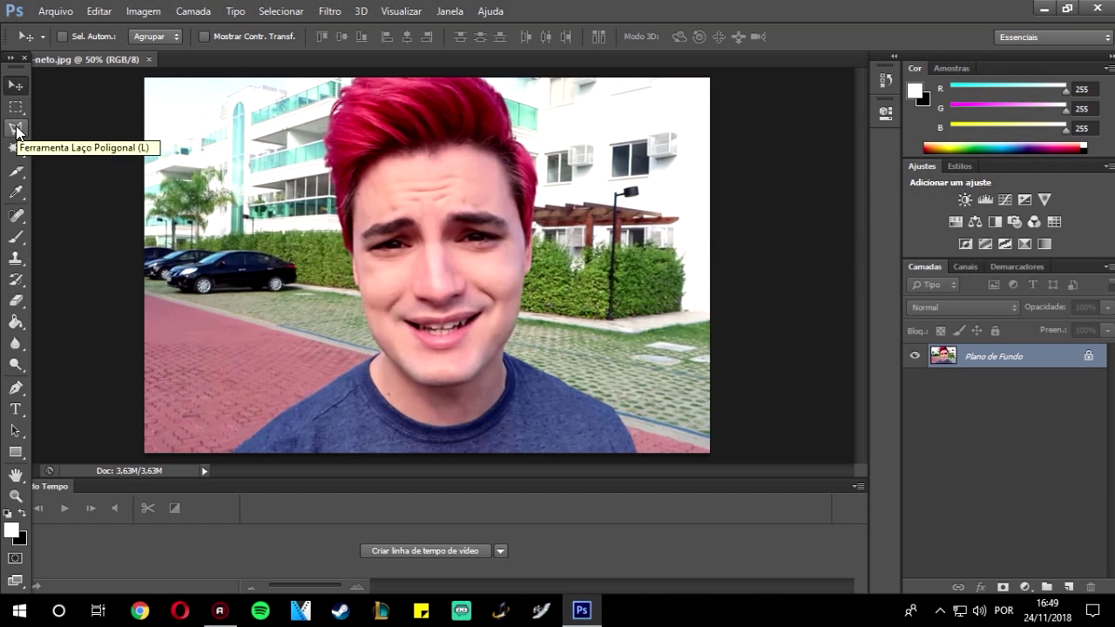
# Switch to the Ferramenta Laço Poligonal and zoom in on the man's head.
pyautogui.click(15, 131)
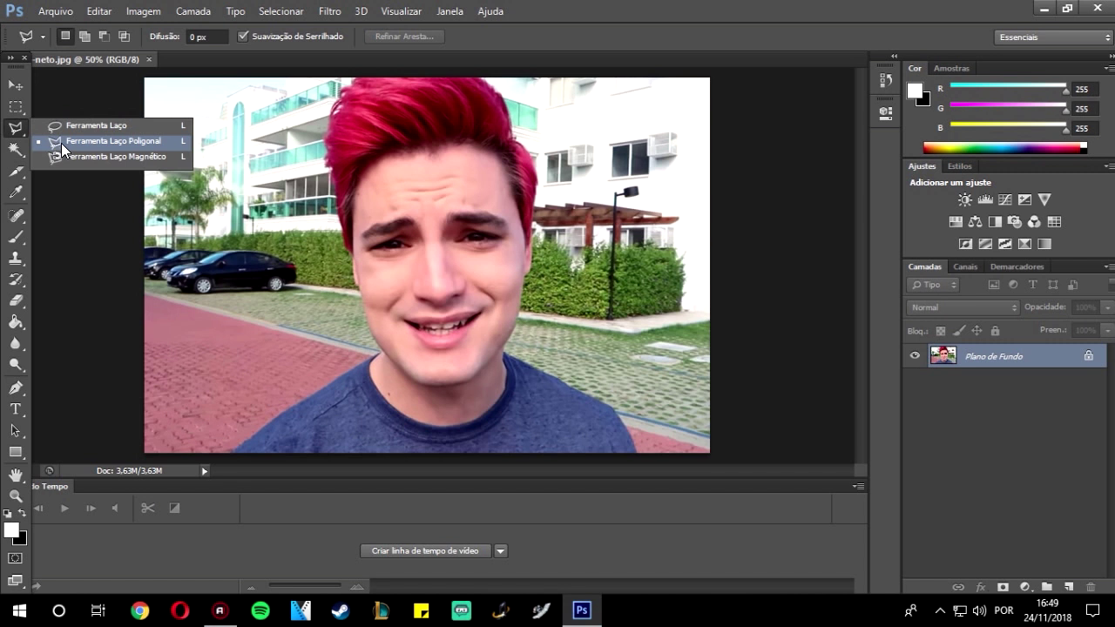
pyautogui.click(105, 141)
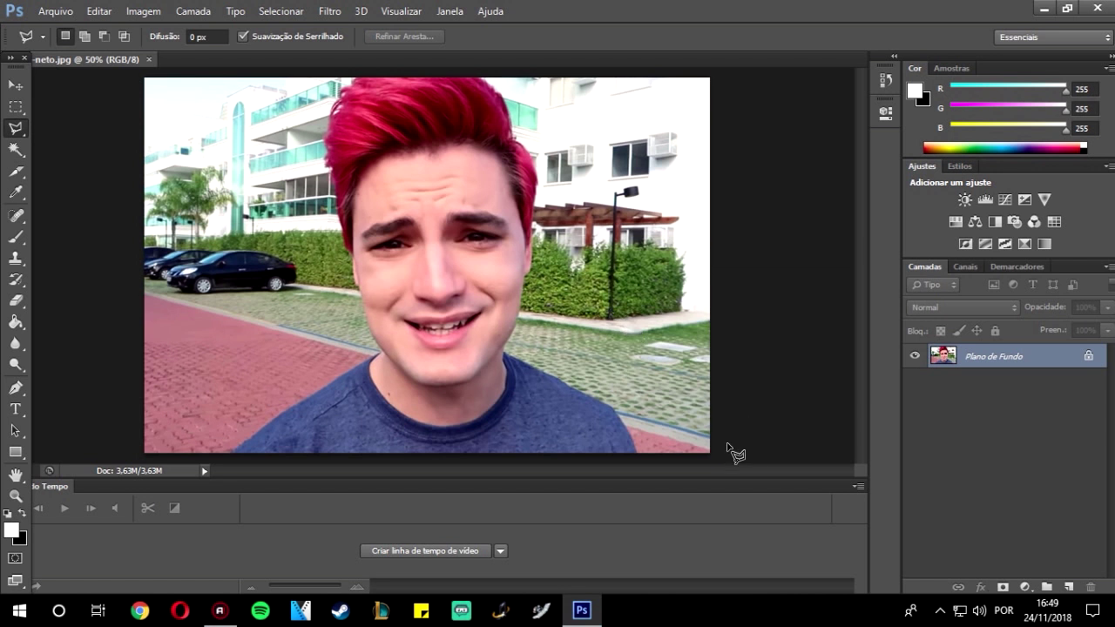
pyautogui.scroll(1, 635, 448)
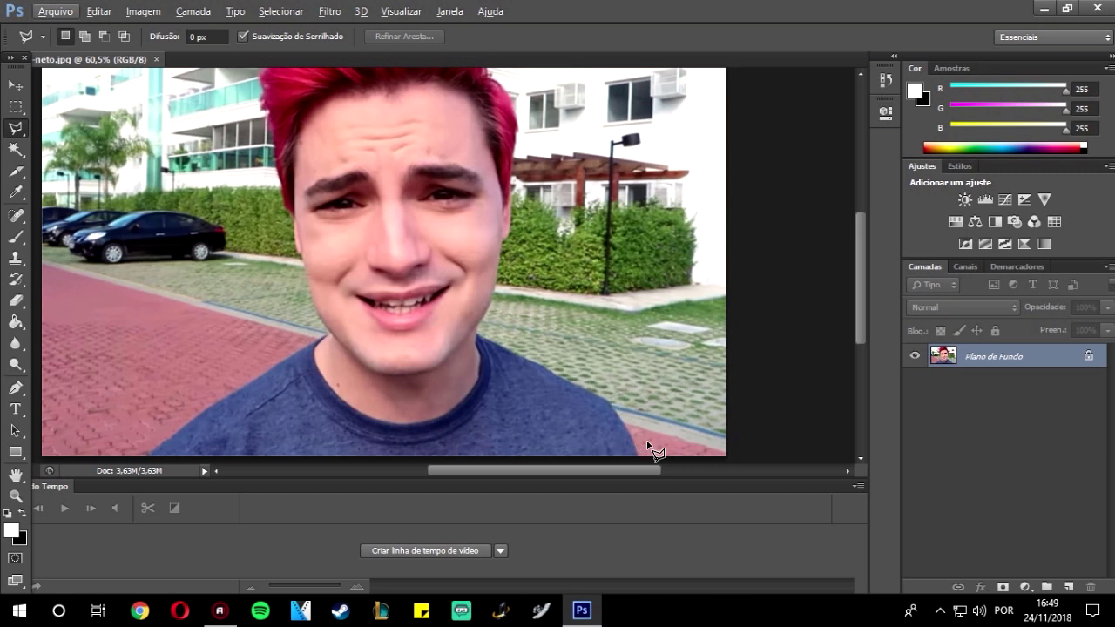
pyautogui.press('alt')
pyautogui.scroll(1, 662, 440)
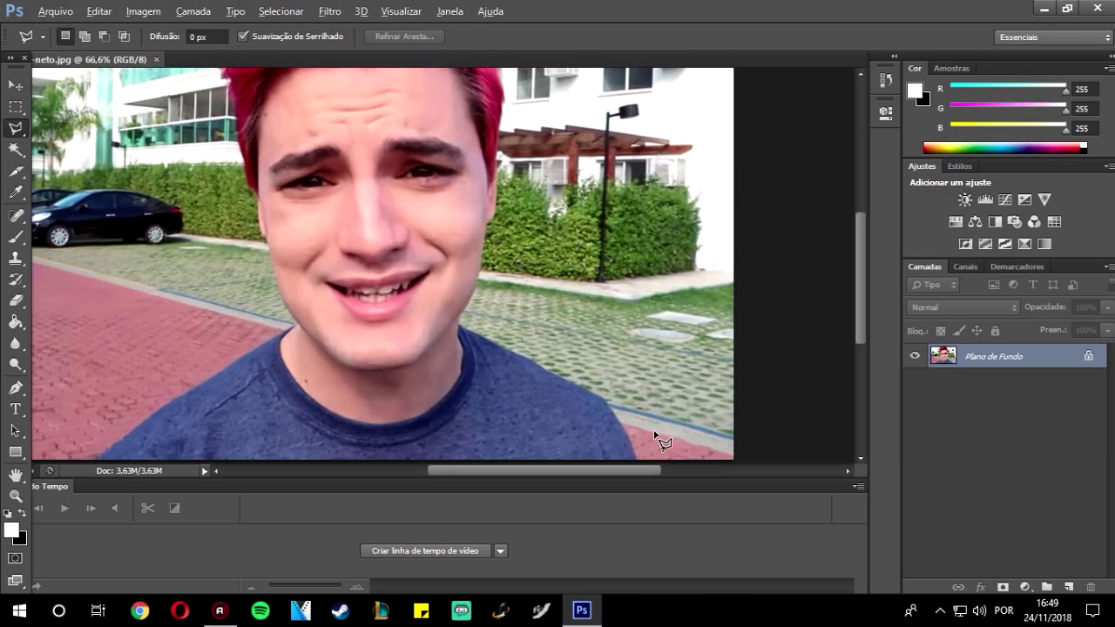
pyautogui.scroll(2, 662, 440)
pyautogui.scroll(1, 662, 440)
pyautogui.scroll(2, 662, 439)
# Zoom in and out to inspect the edges of the man's pink hair and face.
pyautogui.scroll(-1, 662, 440)
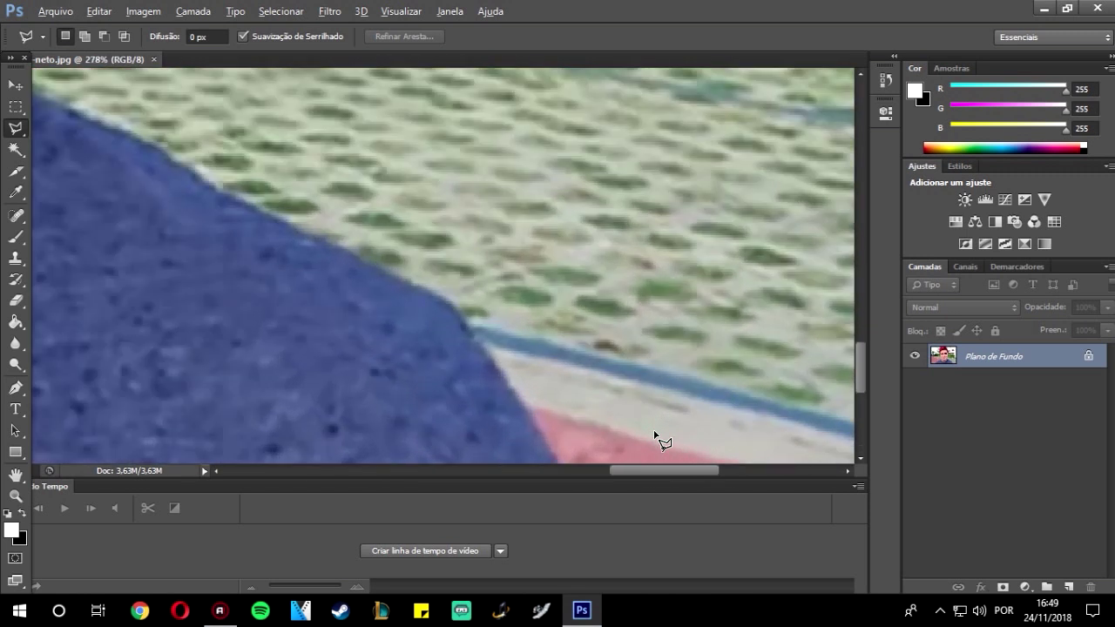
pyautogui.scroll(1, 662, 440)
pyautogui.scroll(-2, 662, 440)
pyautogui.scroll(-2, 662, 440)
pyautogui.scroll(-2, 660, 440)
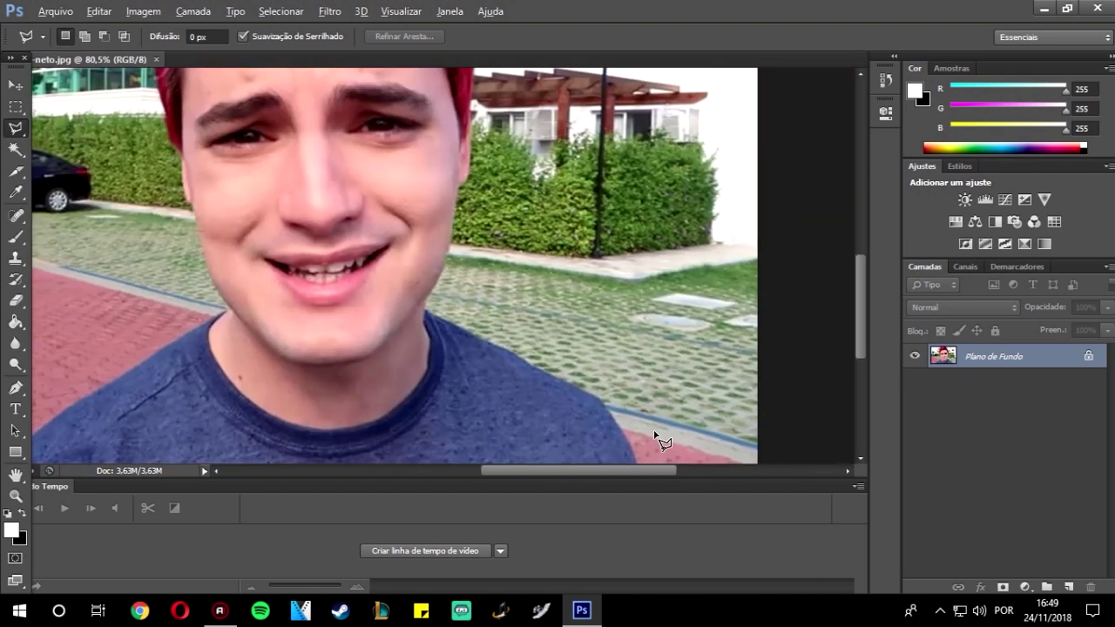
pyautogui.scroll(-2, 659, 440)
pyautogui.scroll(-2, 660, 439)
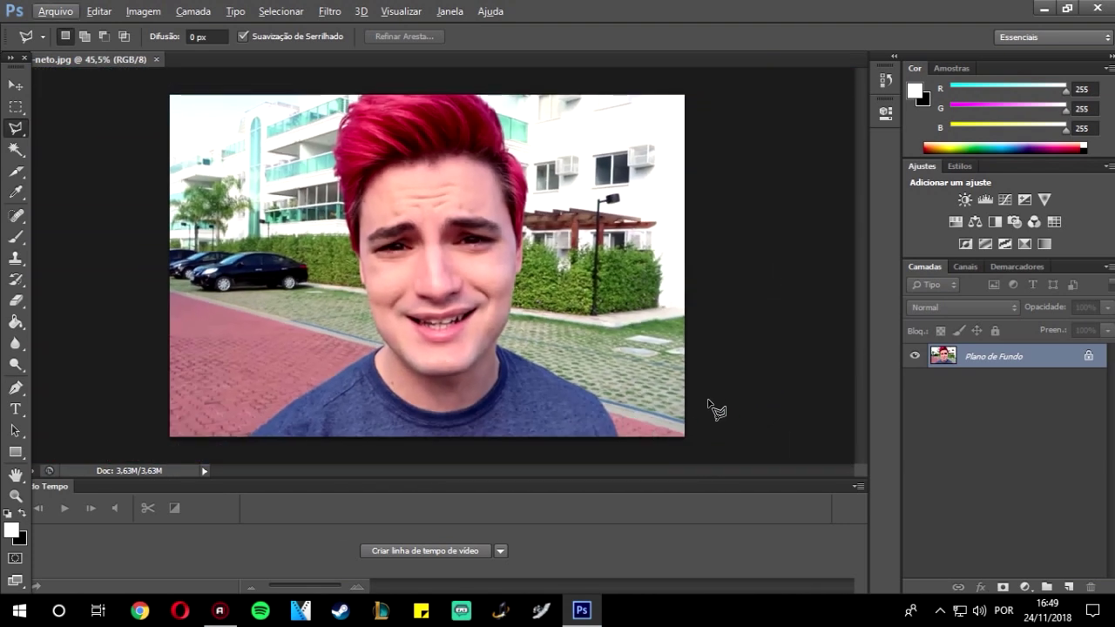
pyautogui.scroll(2, 644, 401)
pyautogui.scroll(1, 647, 404)
pyautogui.scroll(-1, 555, 366)
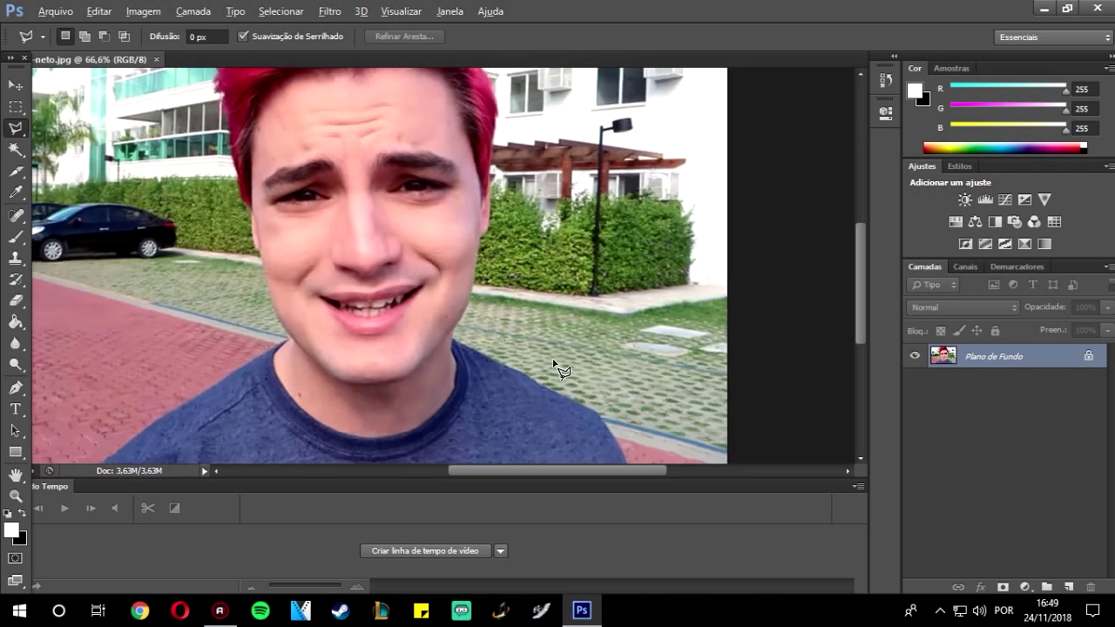
pyautogui.scroll(-2, 555, 366)
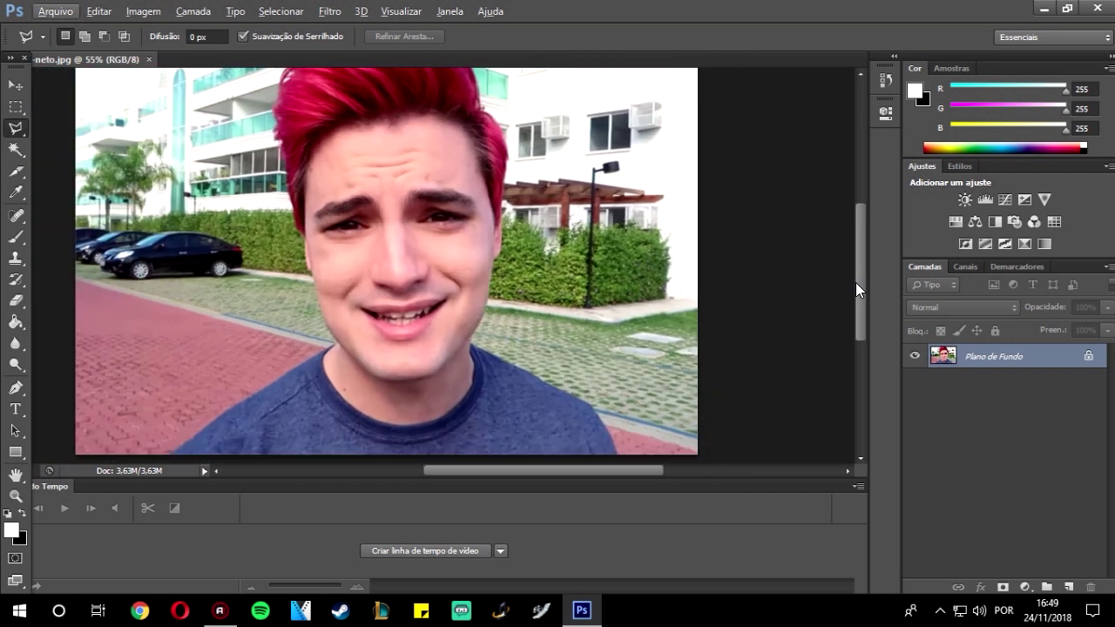
pyautogui.moveTo(860, 284); pyautogui.dragTo(859, 279)
pyautogui.scroll(-1, 712, 294)
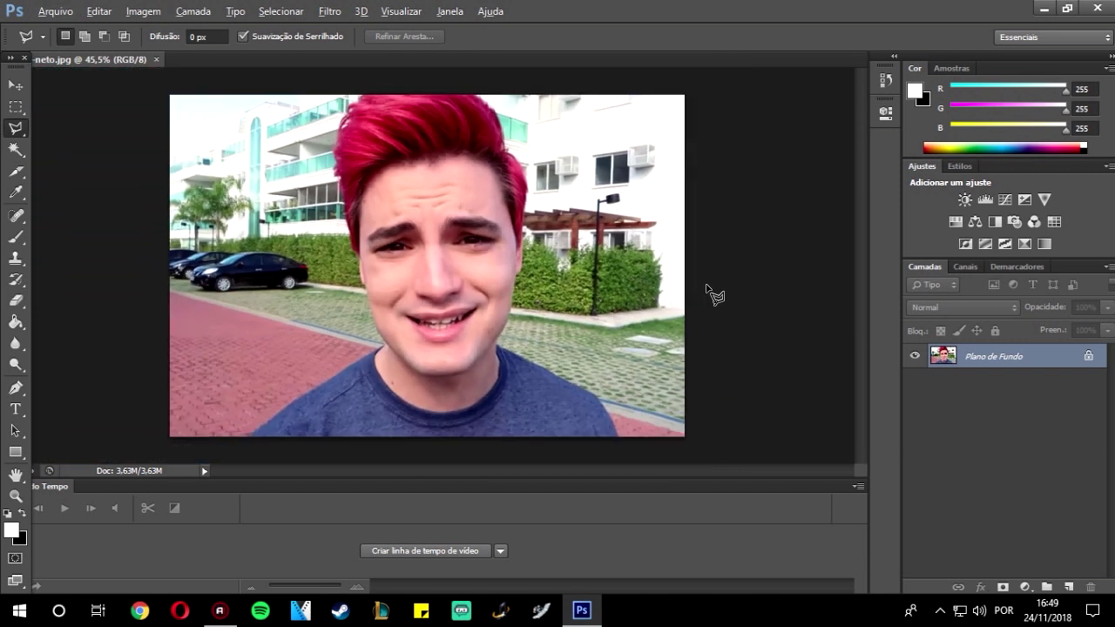
pyautogui.scroll(1, 836, 291)
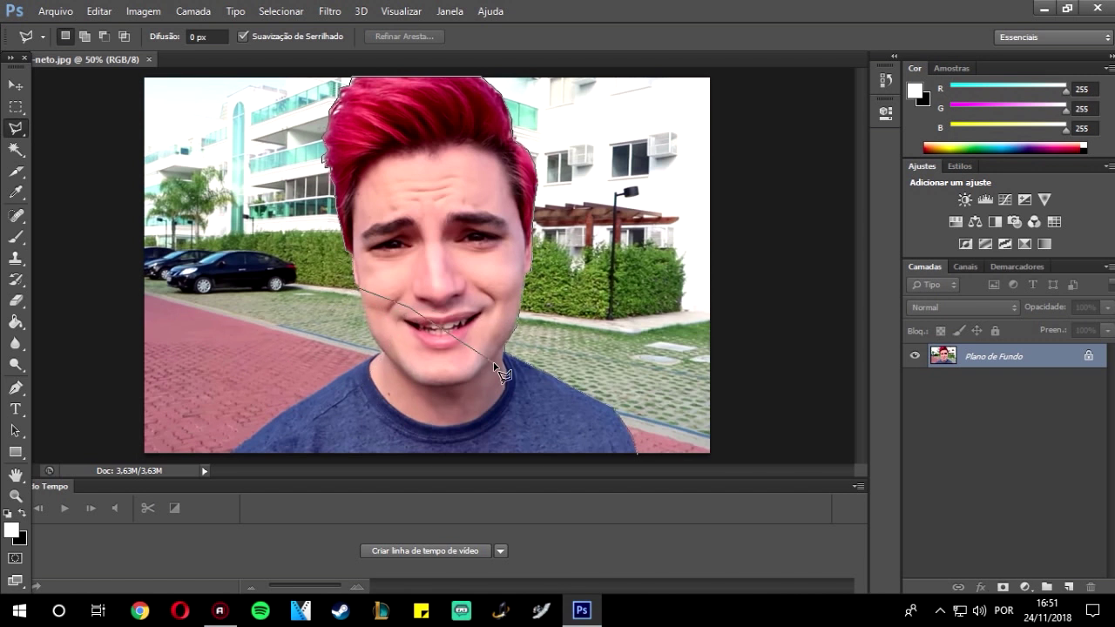
# Fix the lasso point near the jaw and close the outline at its start point.
pyautogui.click(409, 305)
pyautogui.press('BackSpace')
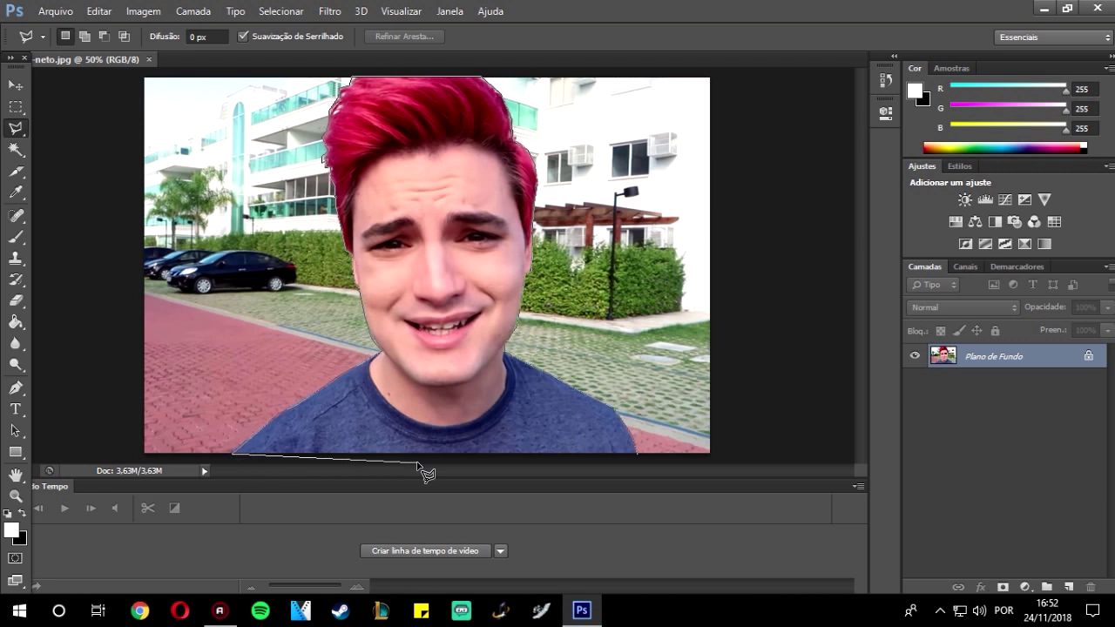
pyautogui.click(636, 454)
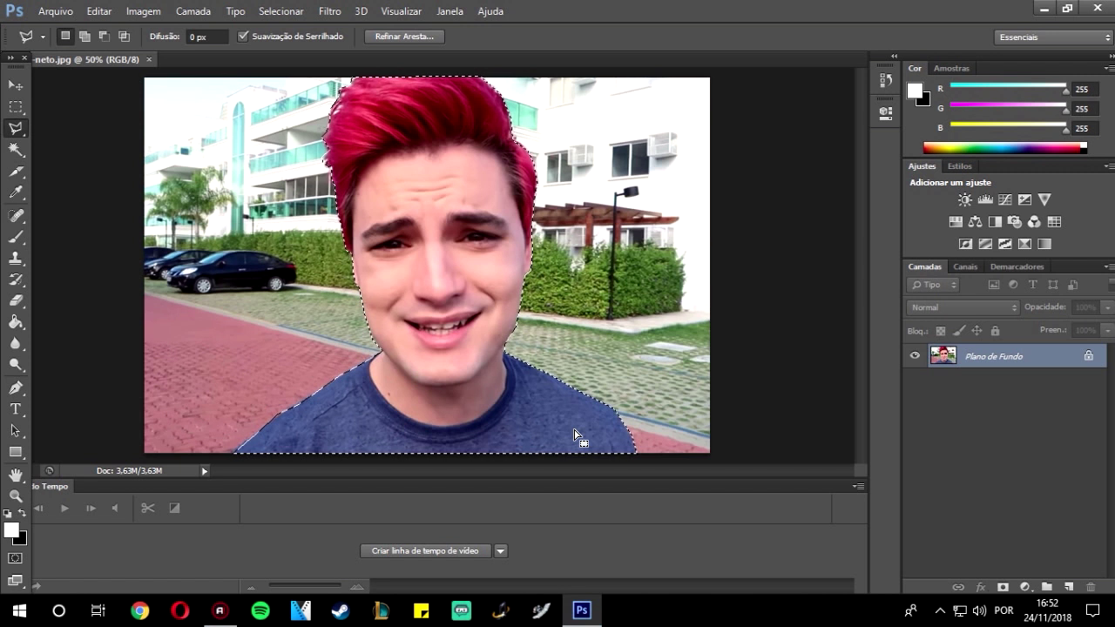
# Copy the selected man onto a new layer, Camada 1, with Ctrl+J.
pyautogui.hotkey('ctrl', 'j')
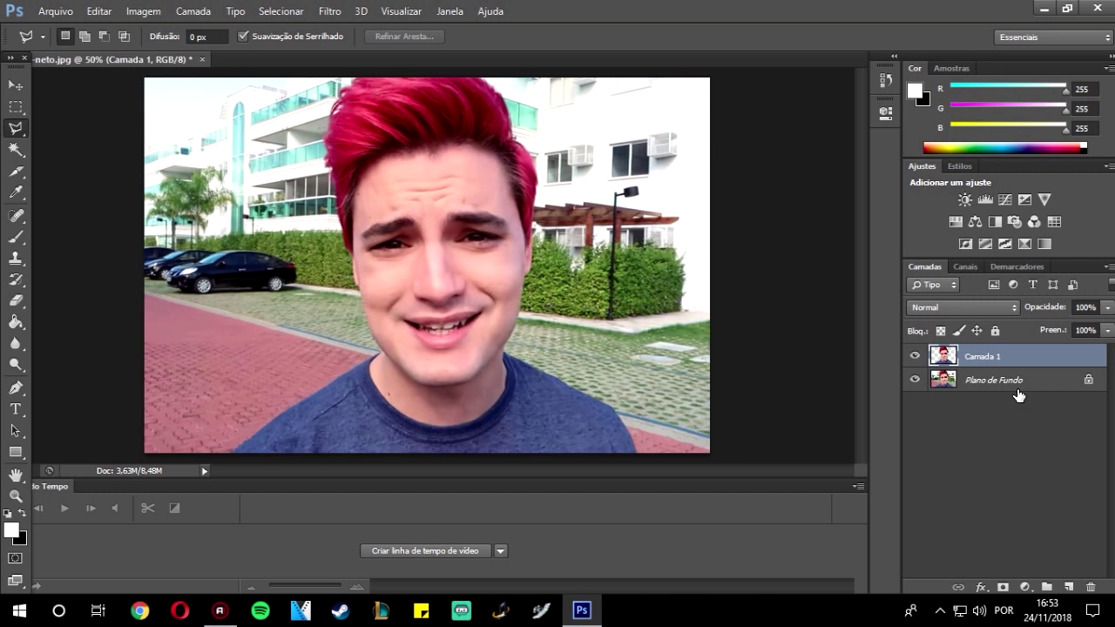
pyautogui.click(980, 383)
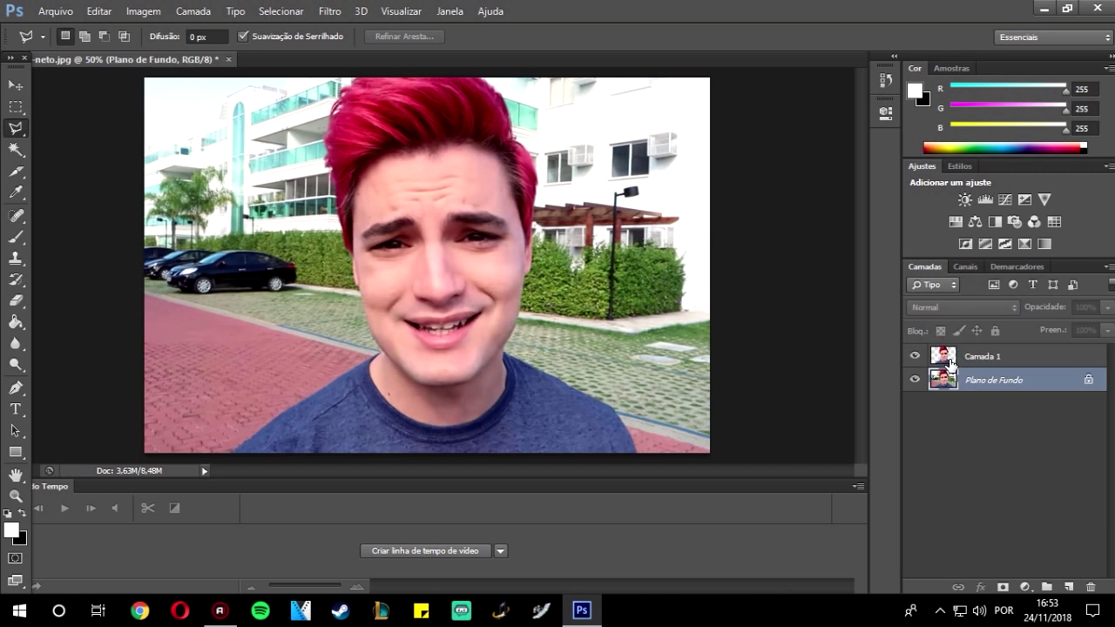
pyautogui.click(991, 361)
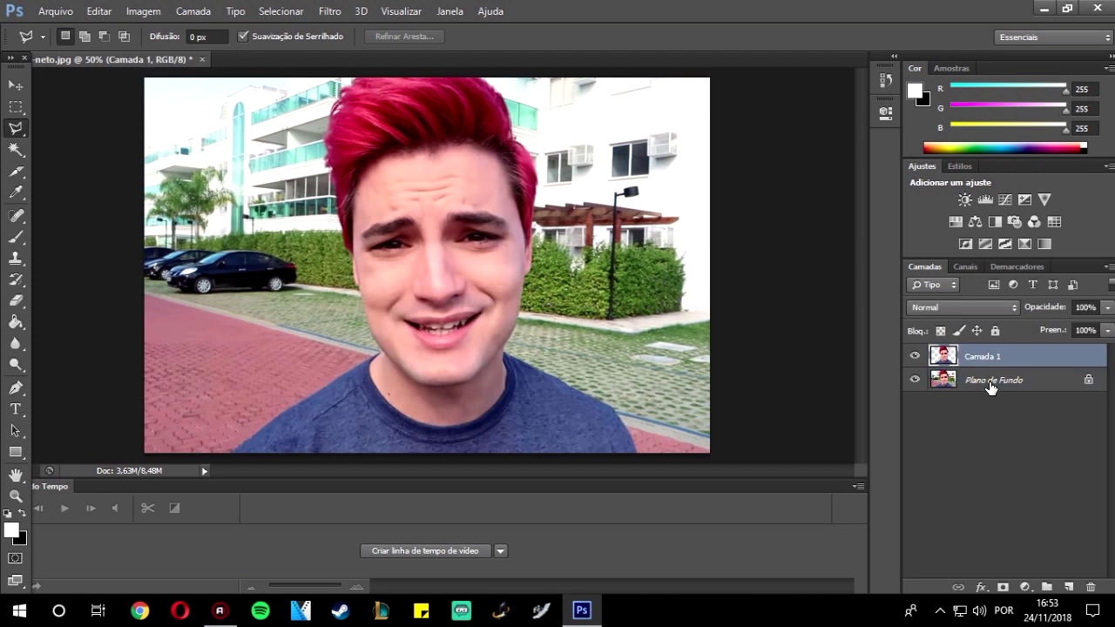
pyautogui.click(991, 385)
pyautogui.click(990, 366)
# Delete Plano de Fundo, undo the deletion, and cancel the Salvar Como dialog.
pyautogui.click(983, 388)
pyautogui.press('Delete')
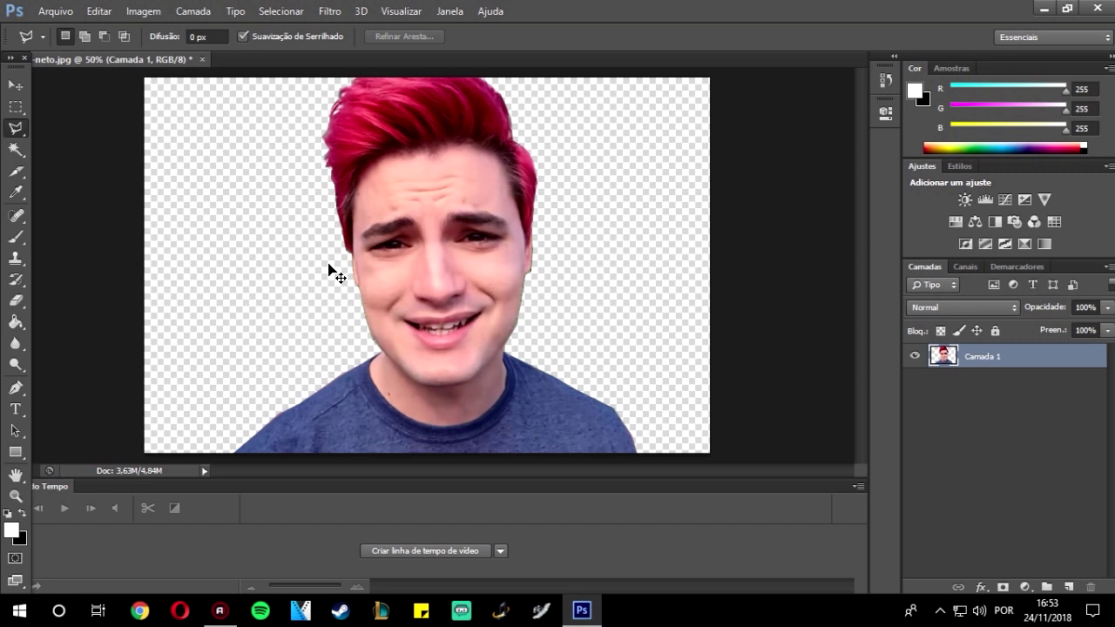
pyautogui.hotkey('ctrl', 'z')
pyautogui.hotkey('ctrl', 'shift', 's')
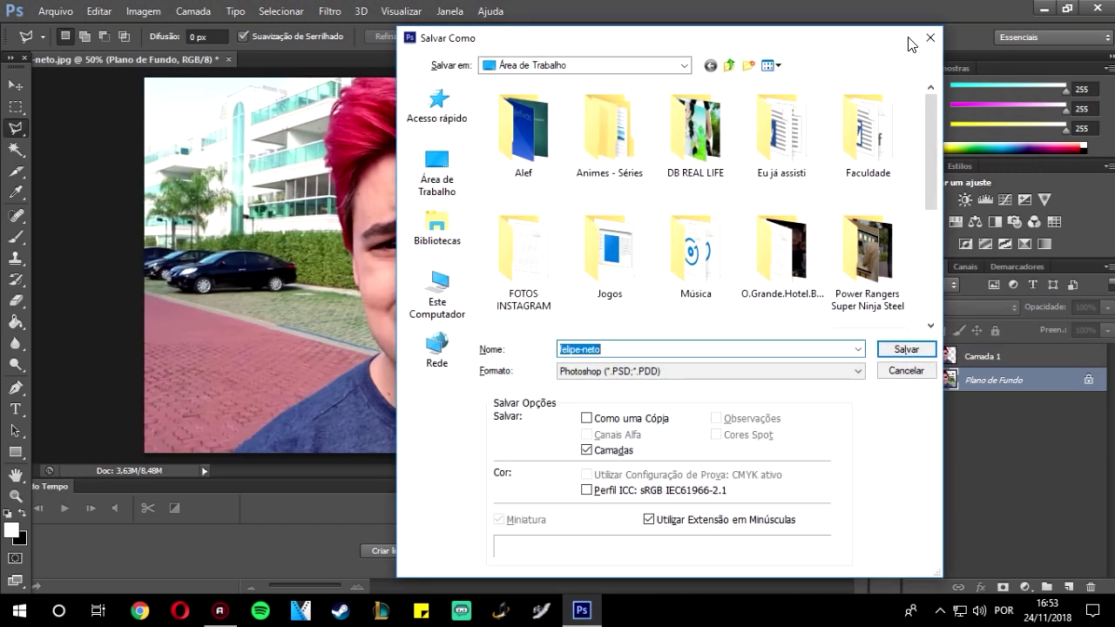
pyautogui.click(928, 39)
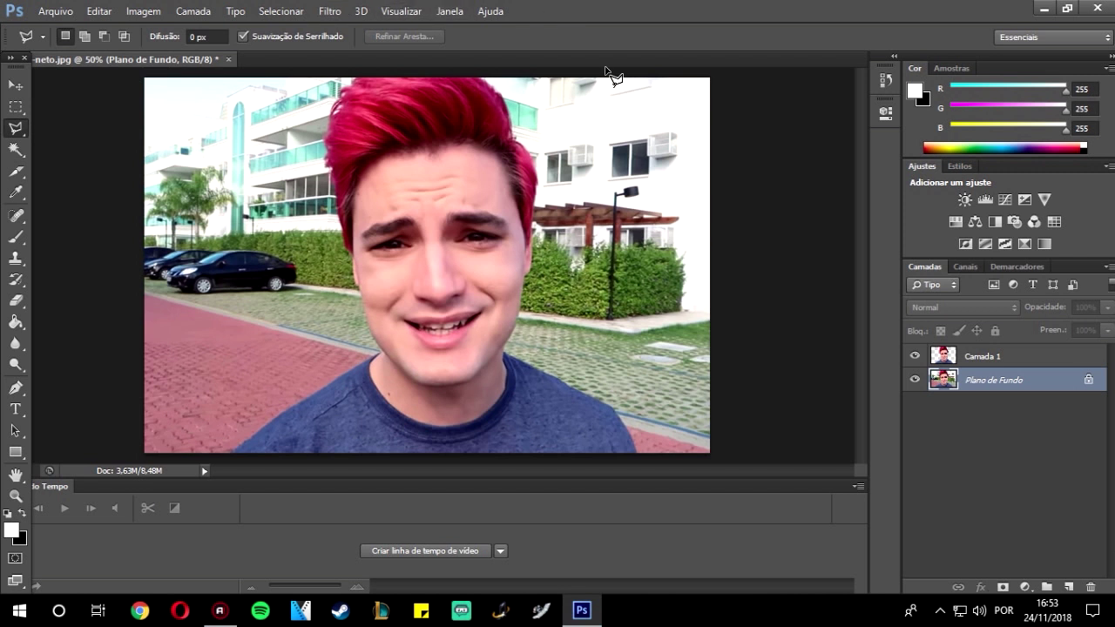
pyautogui.hotkey('ctrl', 'z')
pyautogui.hotkey('ctrl', 'z')
# Select Plano de Fundo and add a Brilho/Contraste adjustment layer above it at default values.
pyautogui.click(972, 358)
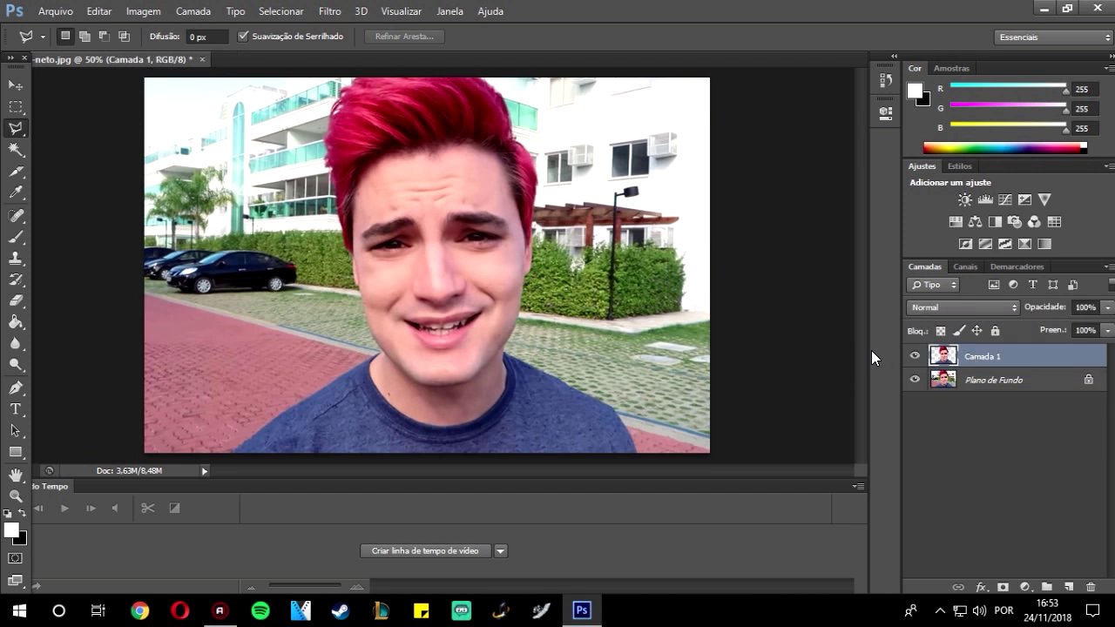
pyautogui.click(968, 383)
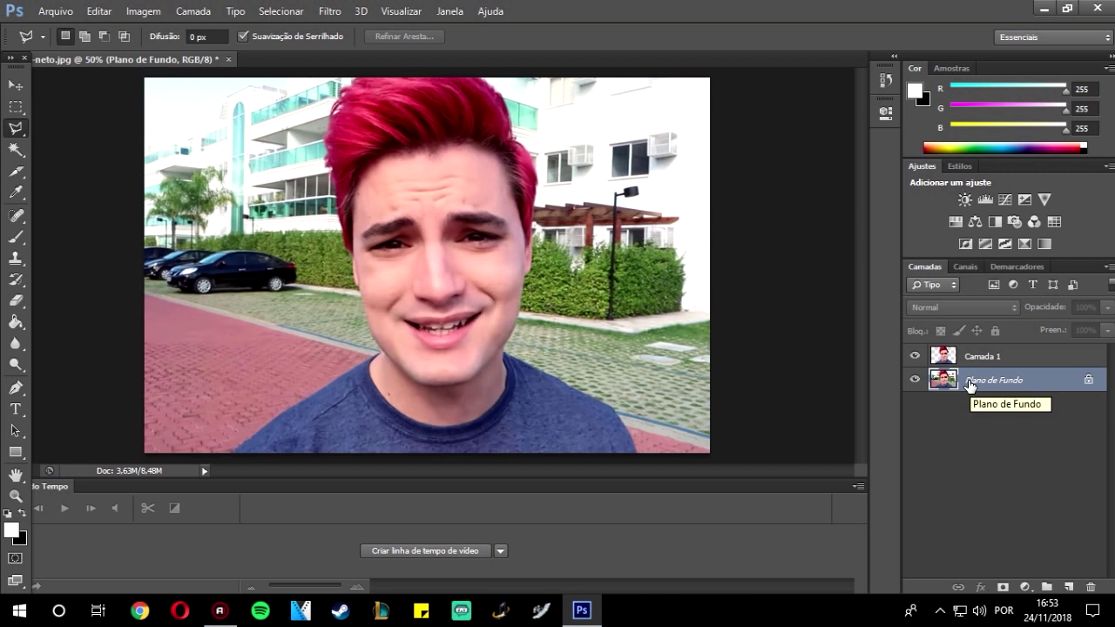
pyautogui.click(972, 362)
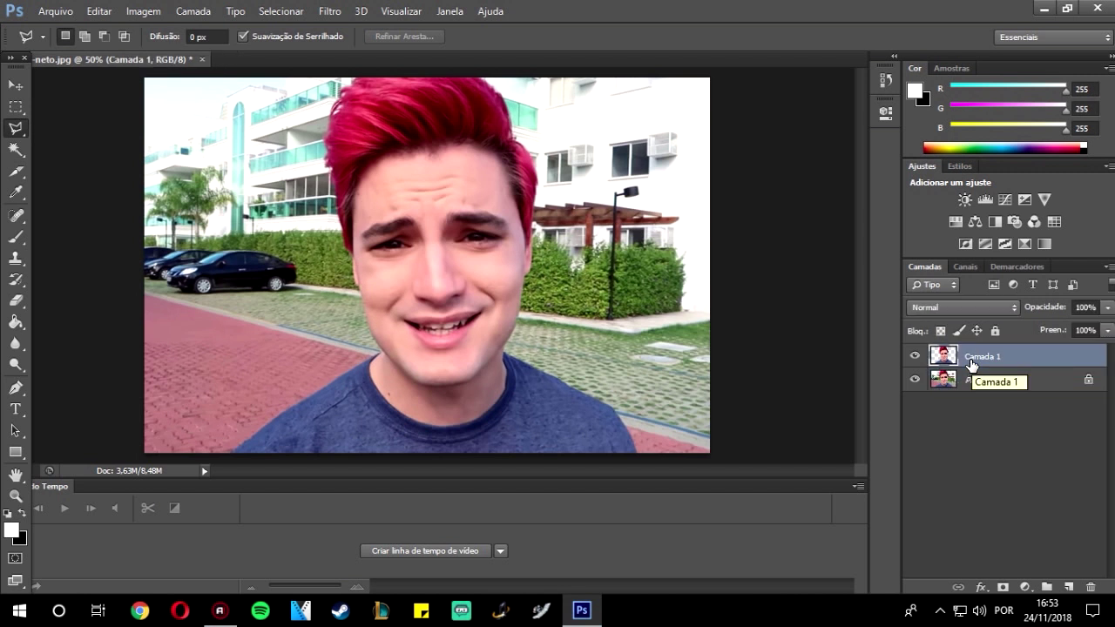
pyautogui.click(975, 384)
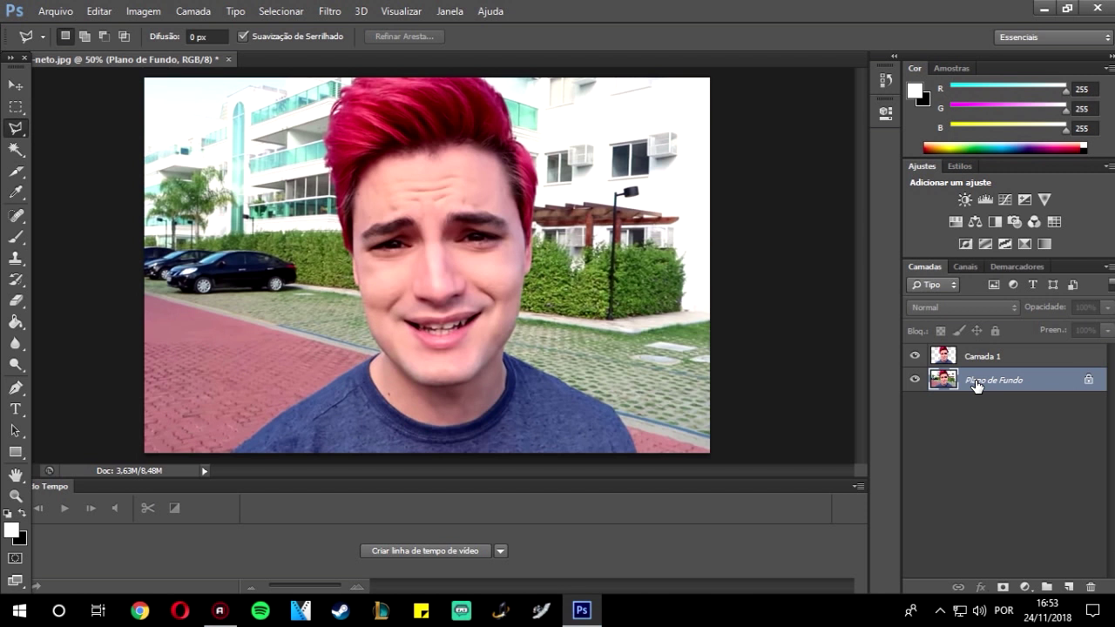
pyautogui.click(1025, 587)
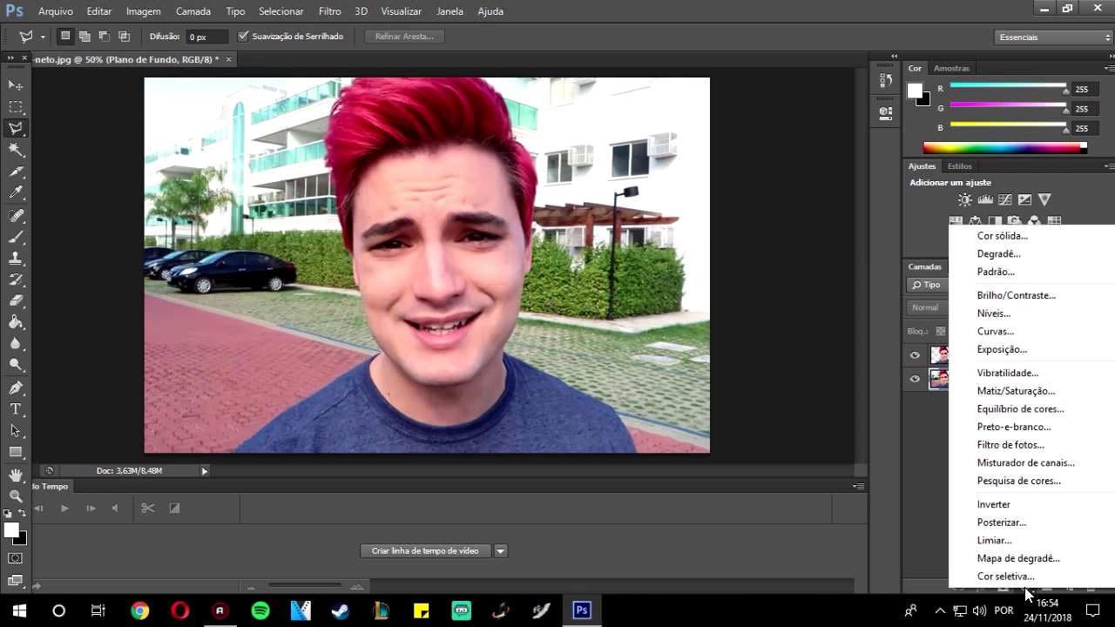
pyautogui.click(1015, 294)
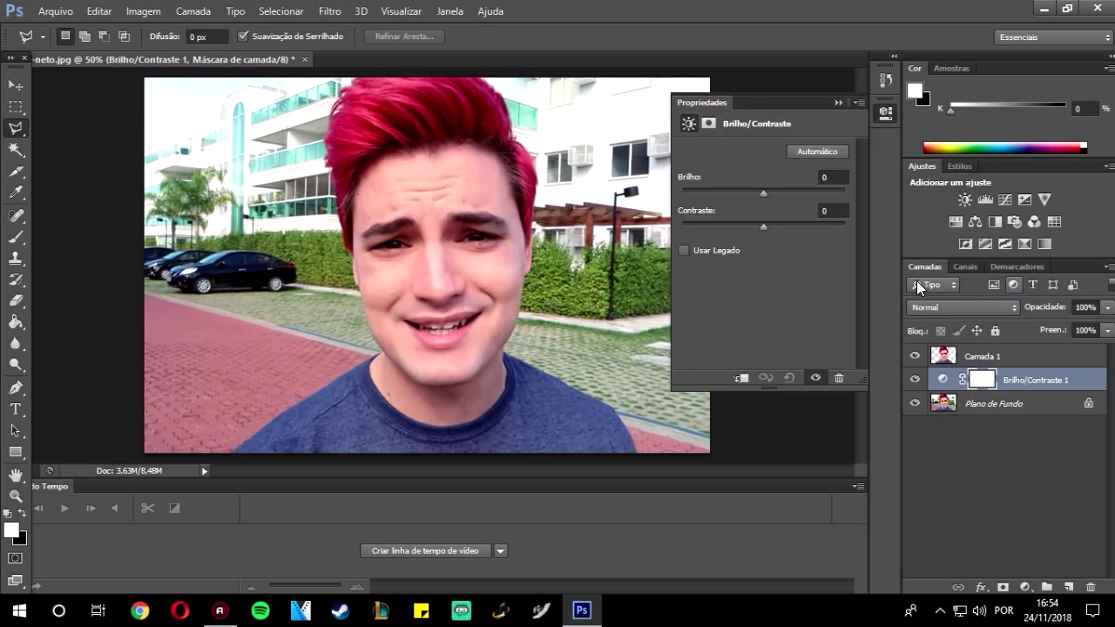
pyautogui.click(838, 102)
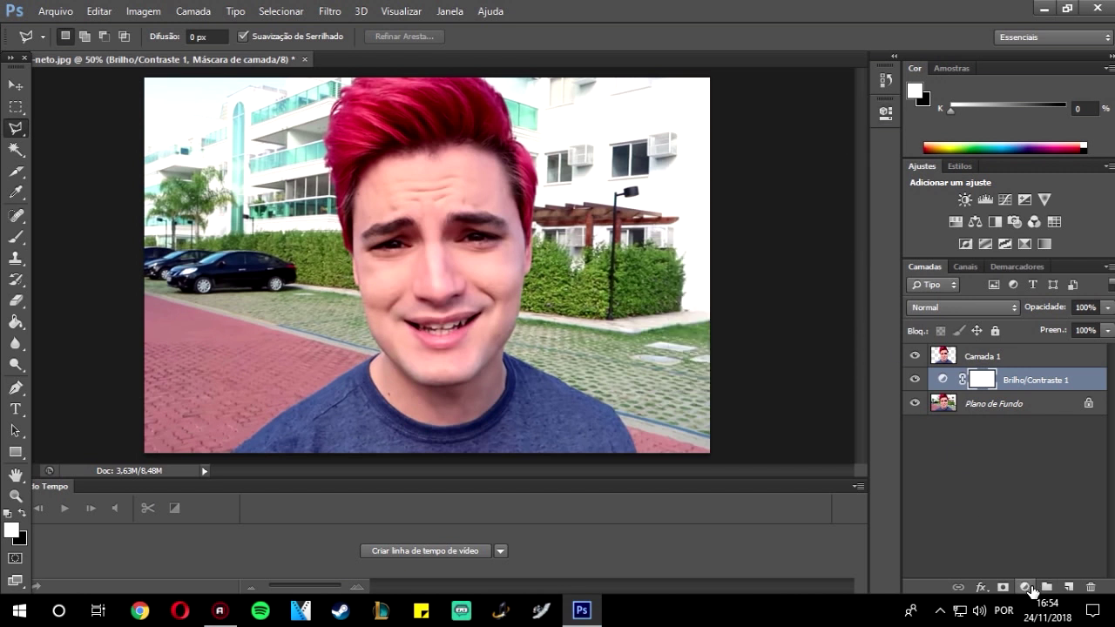
# Add a Curvas adjustment layer above Brilho/Contraste 1, leaving the default straight curve.
pyautogui.click(1025, 587)
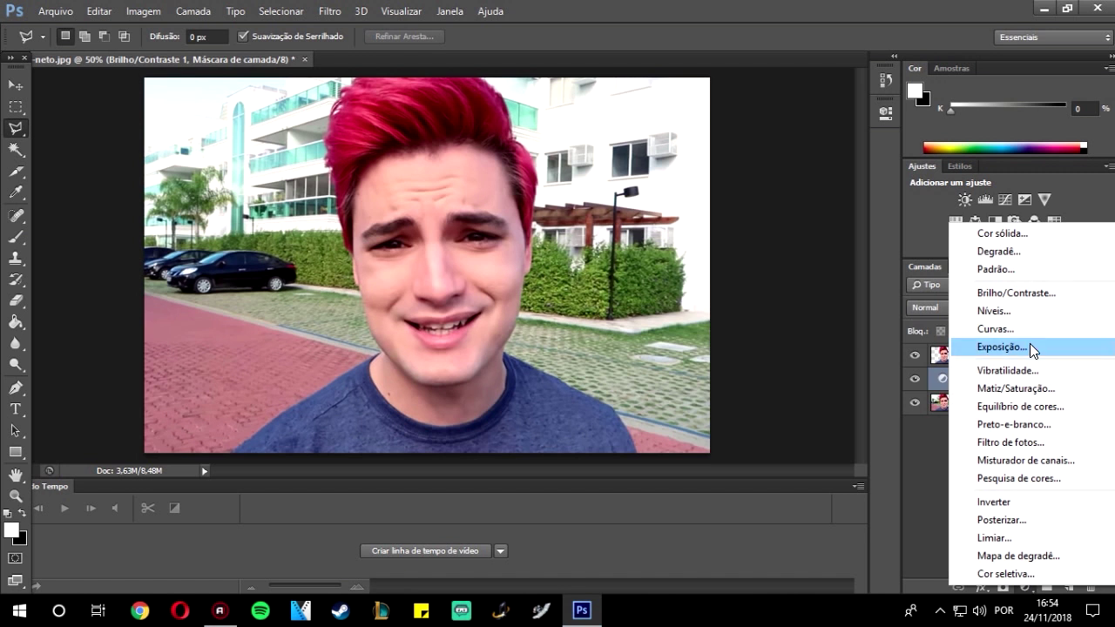
pyautogui.click(1026, 330)
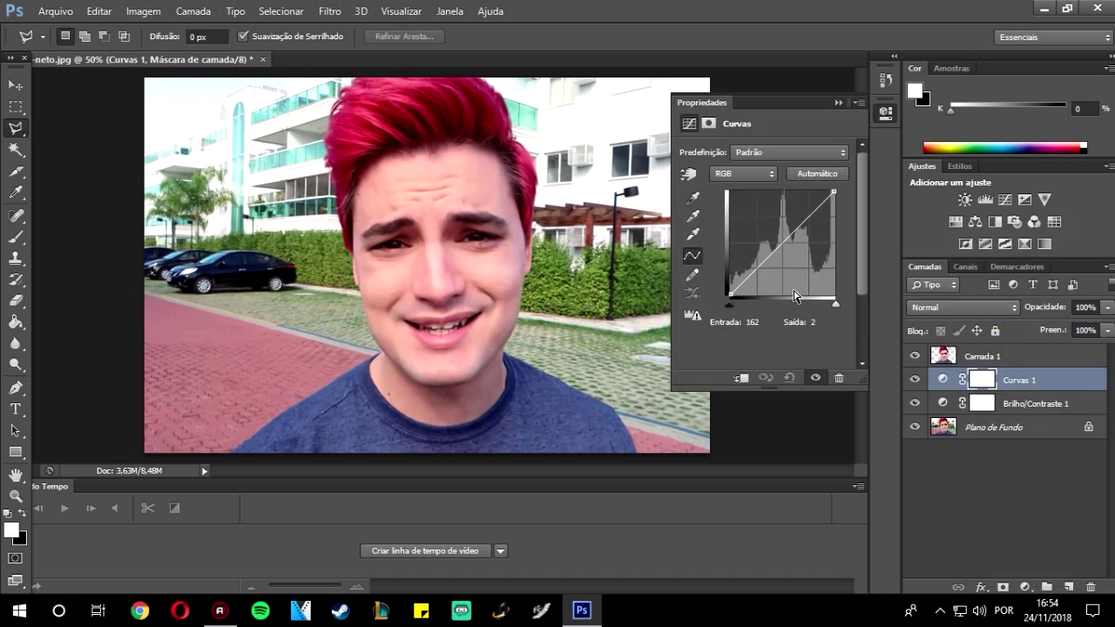
pyautogui.click(842, 99)
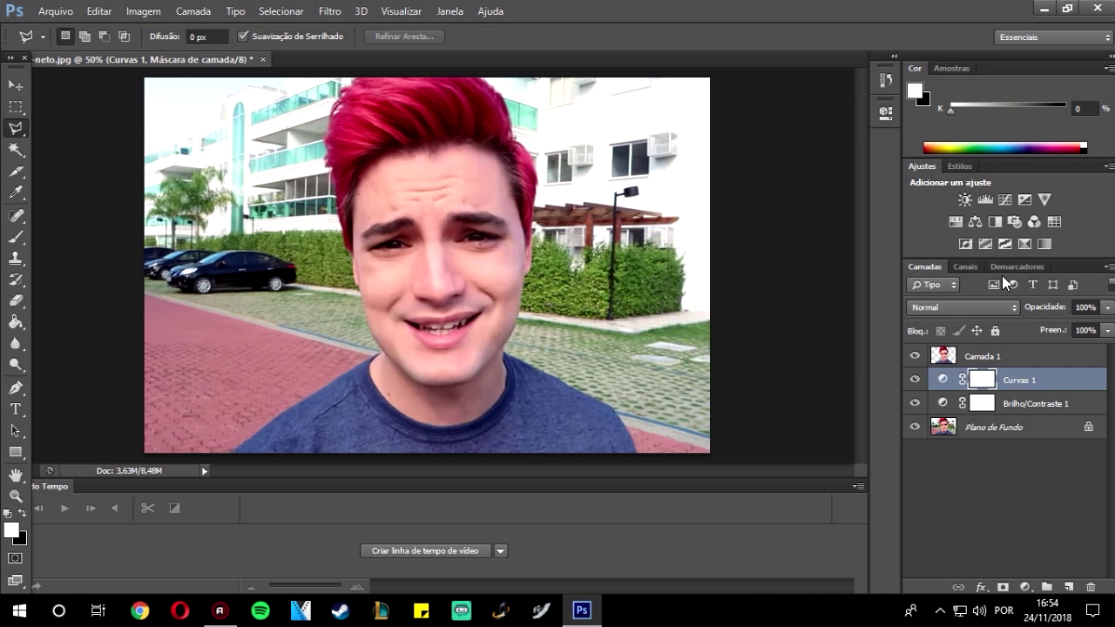
# Delete both adjustment layers and add a fresh Curvas layer directly above Plano de Fundo.
pyautogui.press('Delete')
pyautogui.press('Delete')
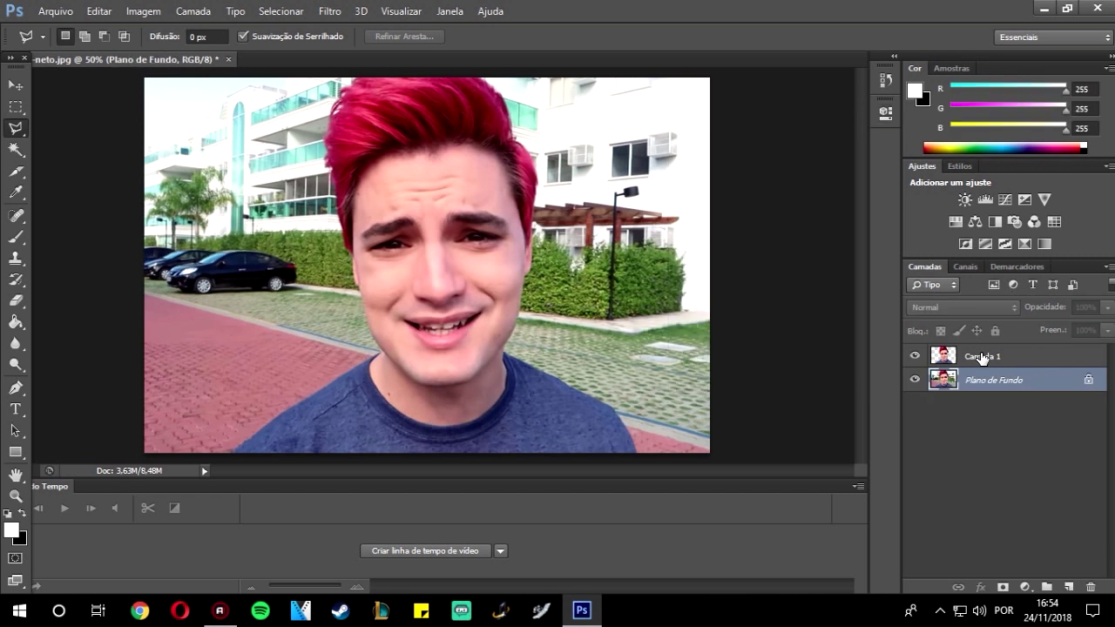
pyautogui.click(979, 357)
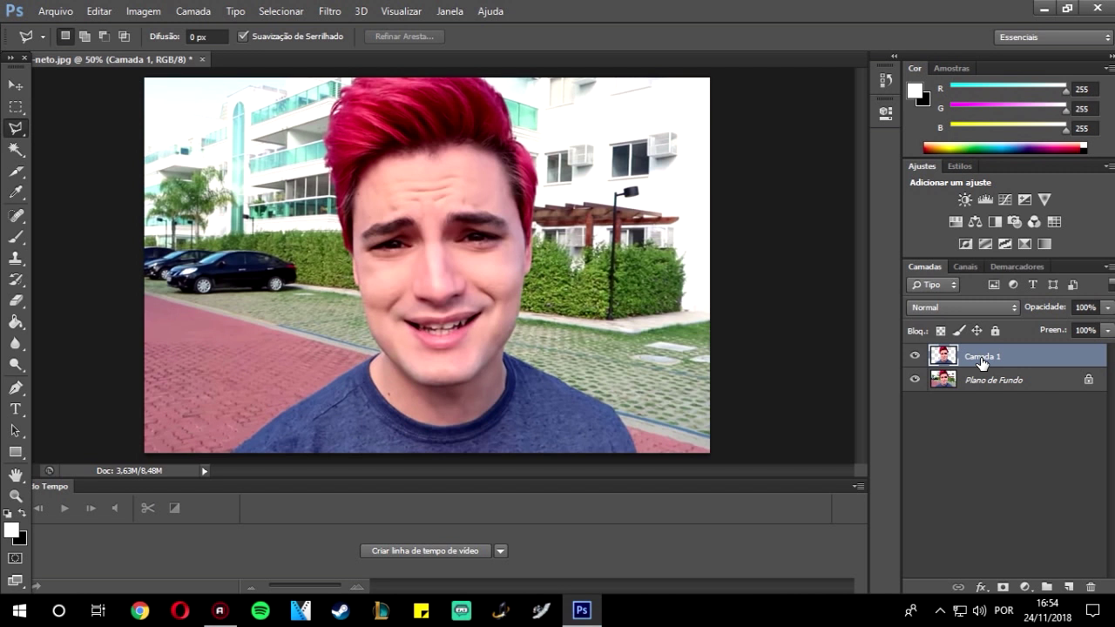
pyautogui.click(986, 385)
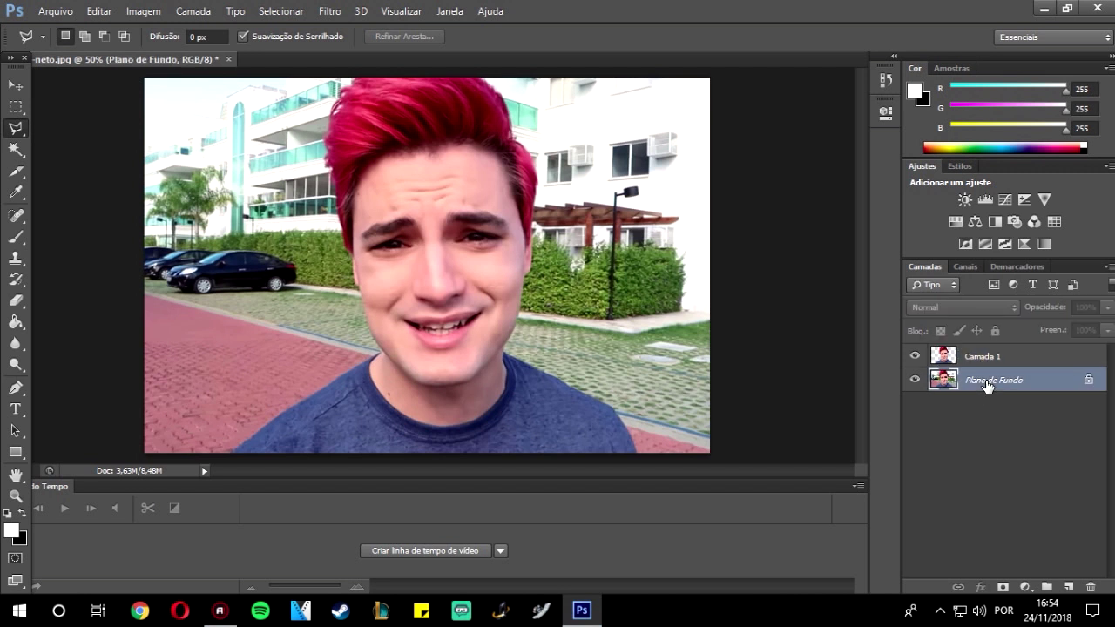
pyautogui.click(989, 356)
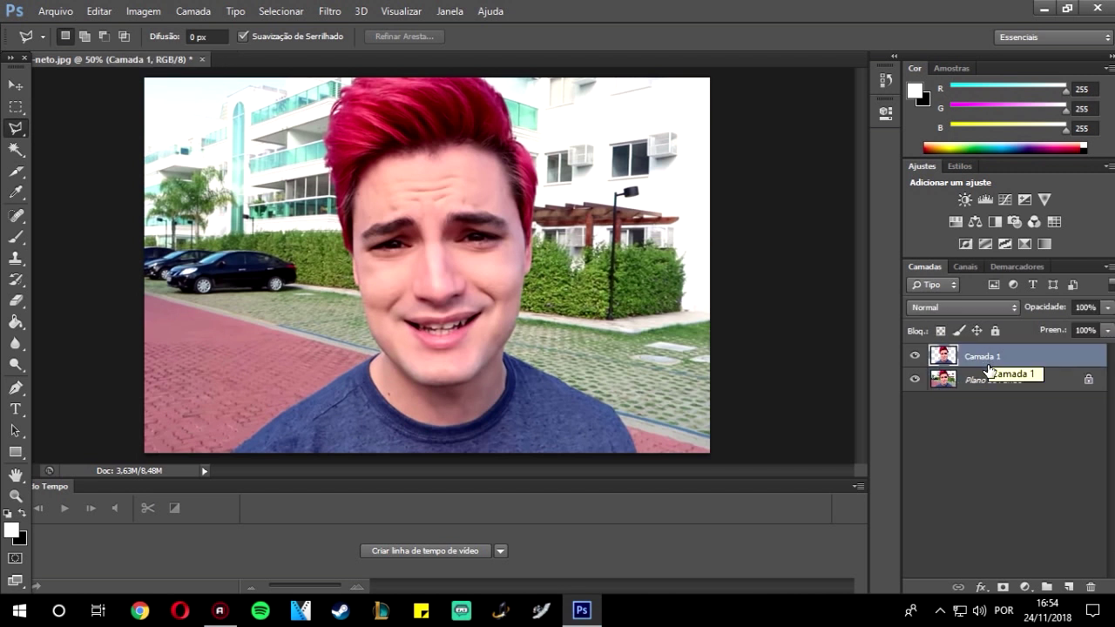
pyautogui.click(988, 381)
pyautogui.click(1025, 587)
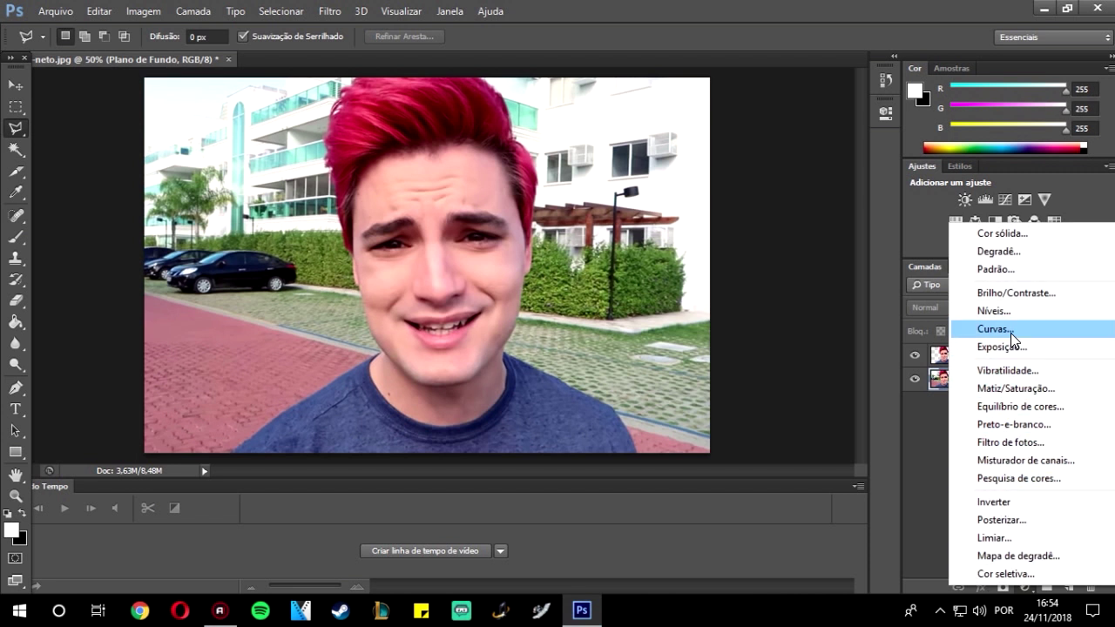
pyautogui.click(1010, 331)
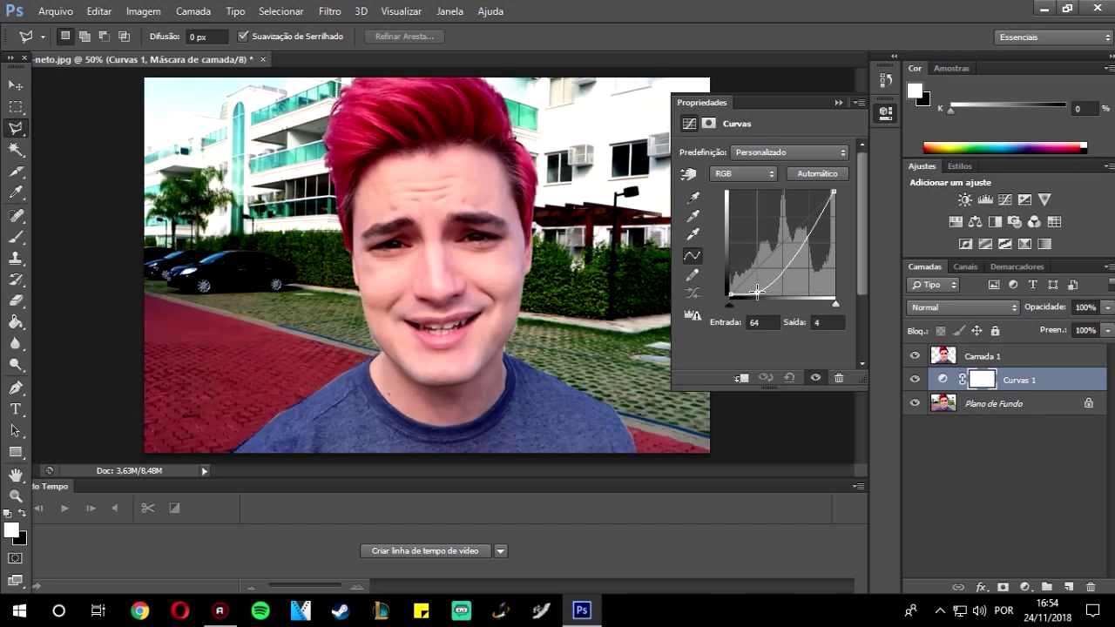
# Darken the Curvas 1 shadows and set an upper curve point at input 201, output 182.
pyautogui.moveTo(745, 280)
pyautogui.mouseDown()
pyautogui.moveTo(762, 296)
pyautogui.moveTo(731, 247)
pyautogui.moveTo(766, 276)
pyautogui.mouseUp()
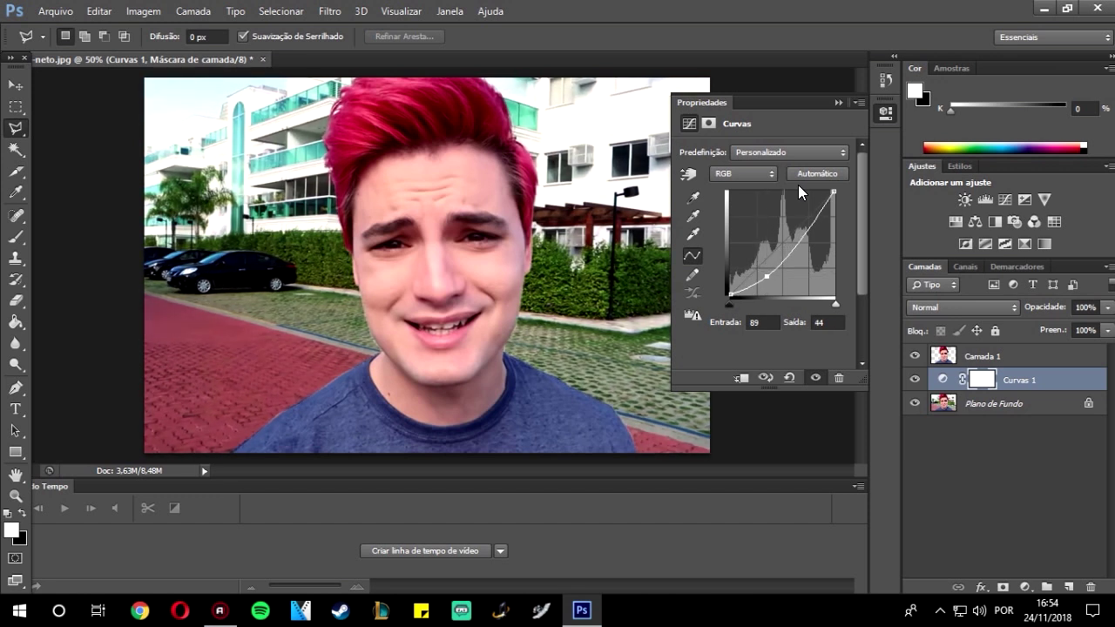
pyautogui.moveTo(818, 214); pyautogui.dragTo(785, 191)
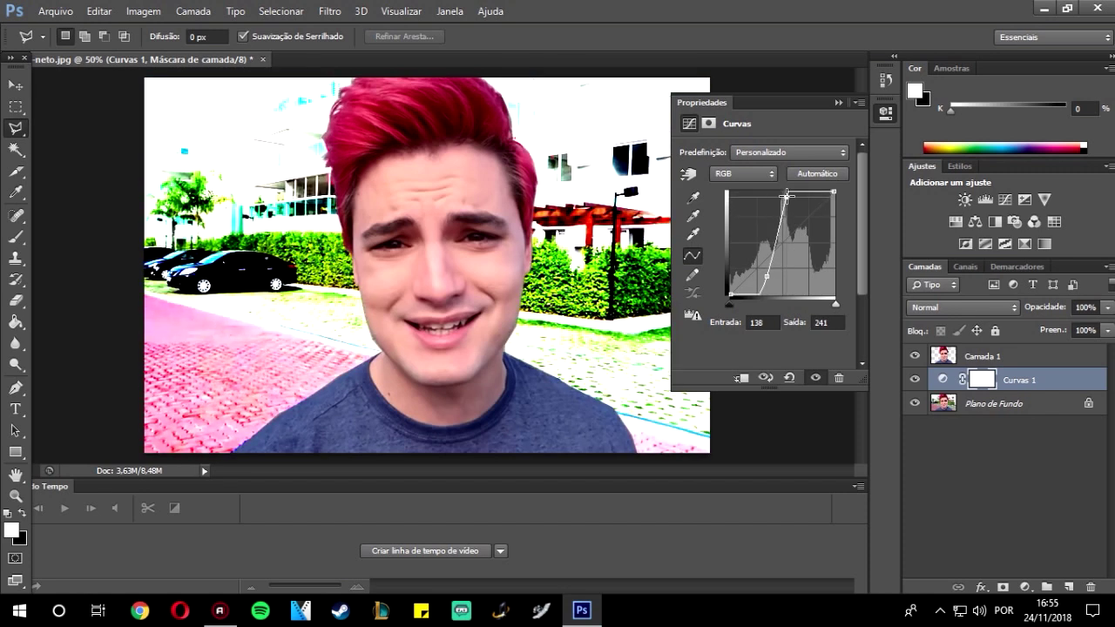
pyautogui.moveTo(785, 191)
pyautogui.mouseDown()
pyautogui.moveTo(813, 228)
pyautogui.moveTo(811, 219)
pyautogui.mouseUp()
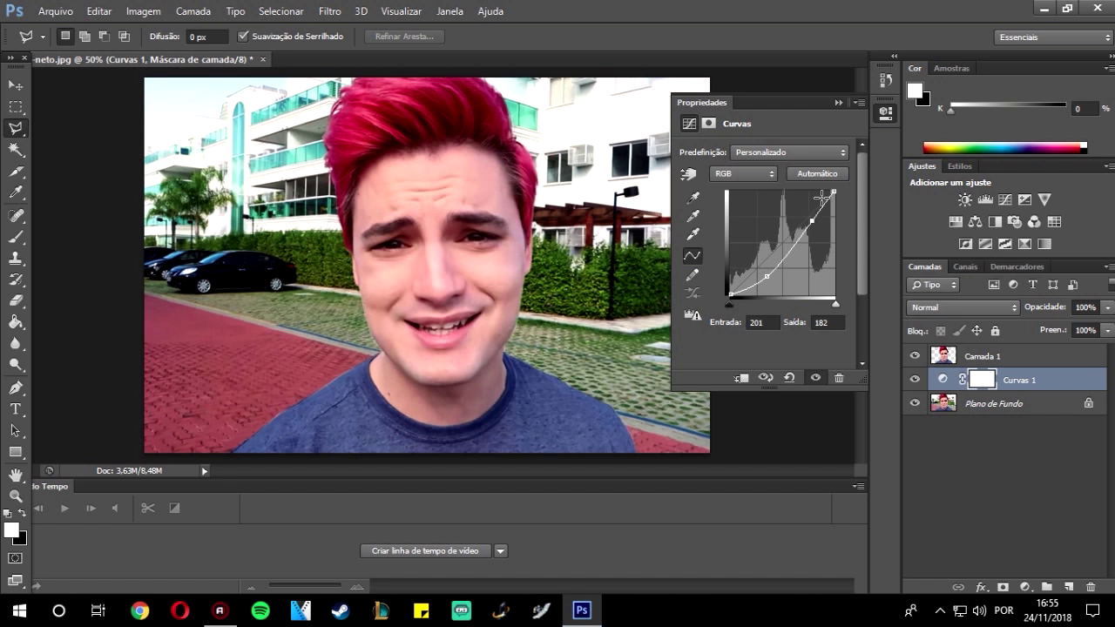
pyautogui.click(836, 102)
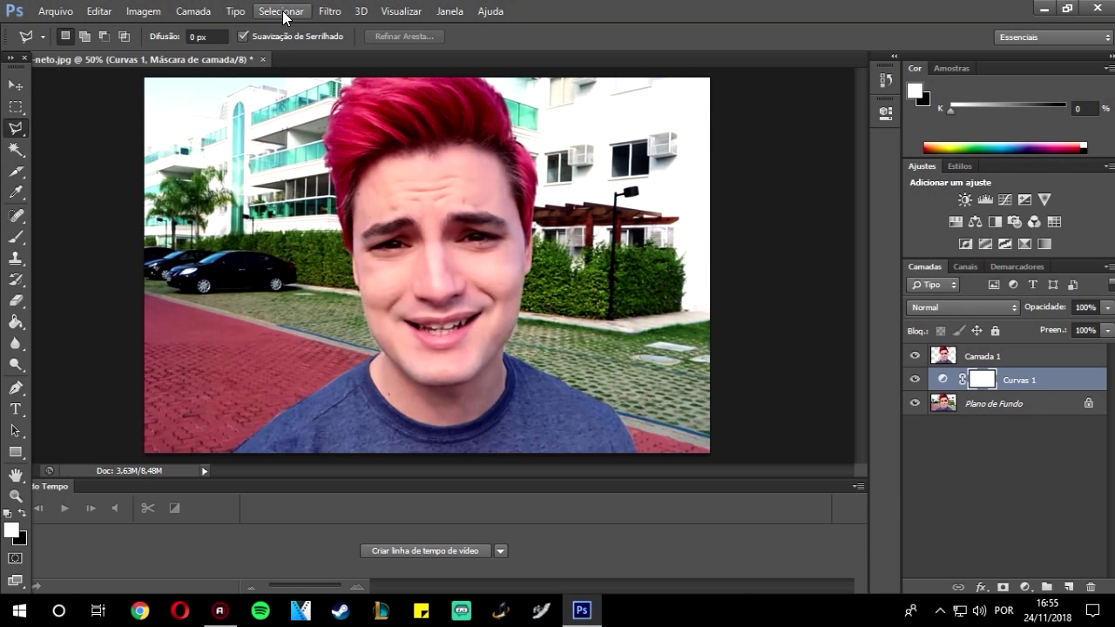
# Browse the Imagem, Filtro and Selecionar menus, then make Plano de Fundo the active layer.
pyautogui.click(327, 11)
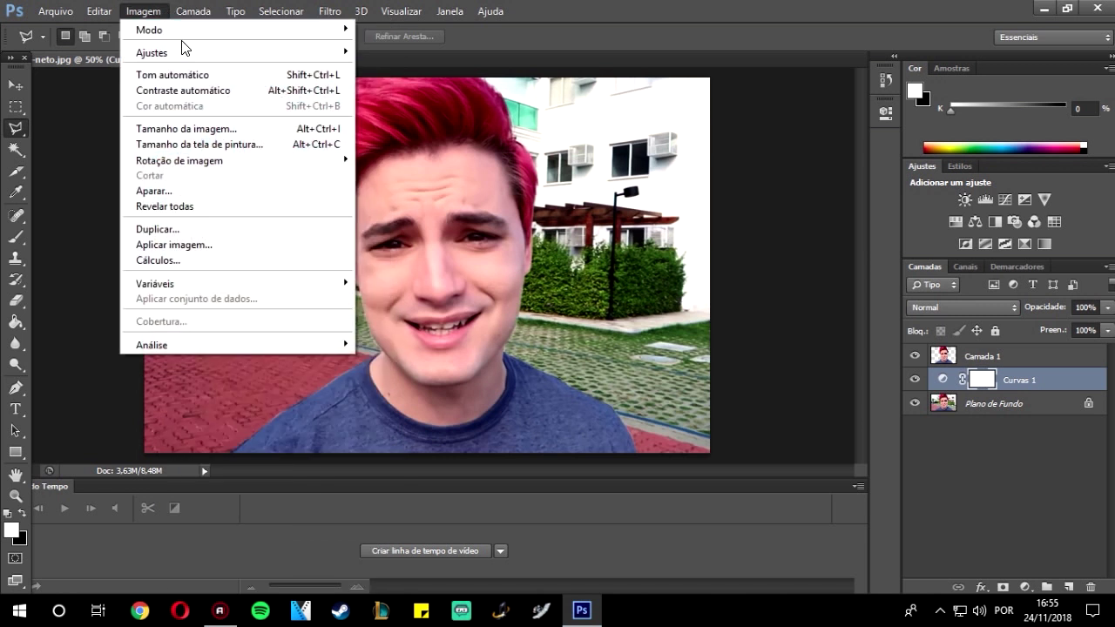
pyautogui.moveTo(235, 52)
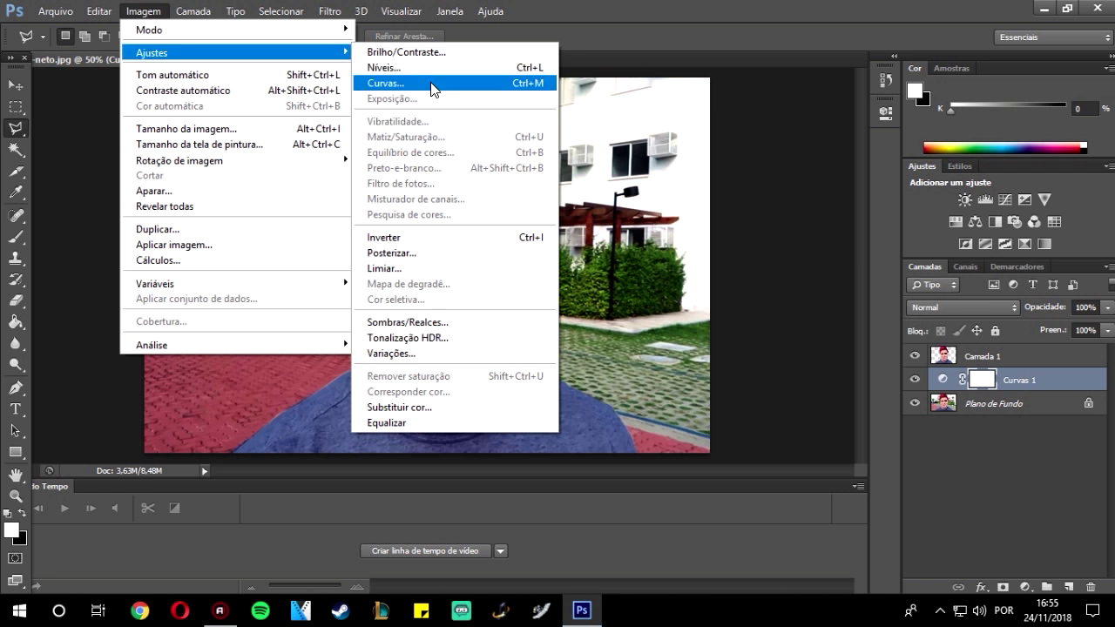
pyautogui.click(140, 15)
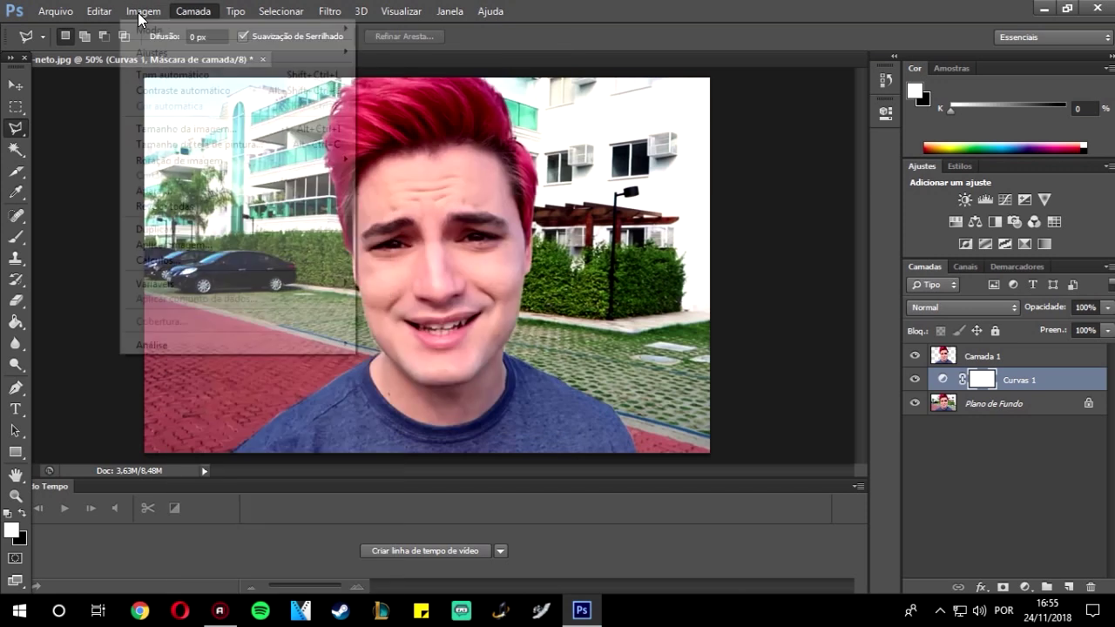
pyautogui.click(98, 12)
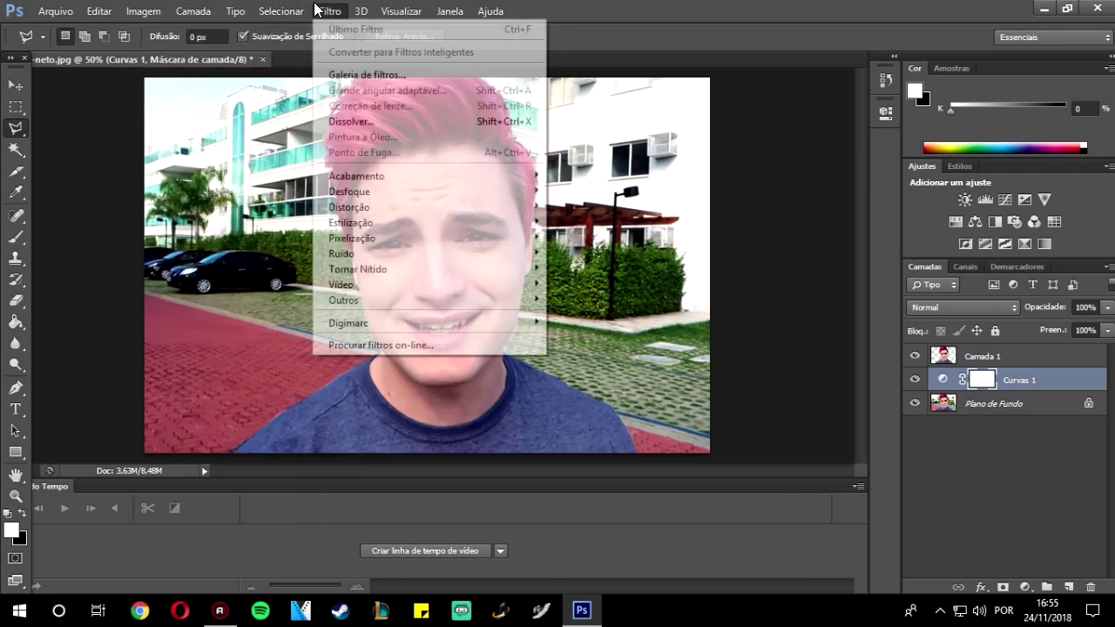
pyautogui.click(323, 12)
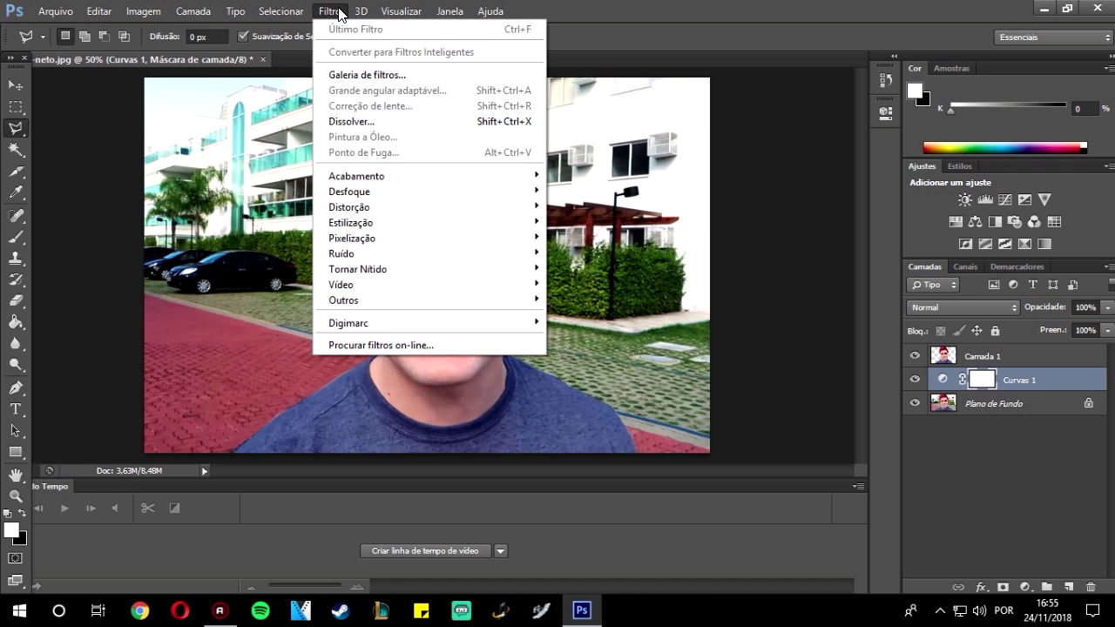
pyautogui.click(339, 15)
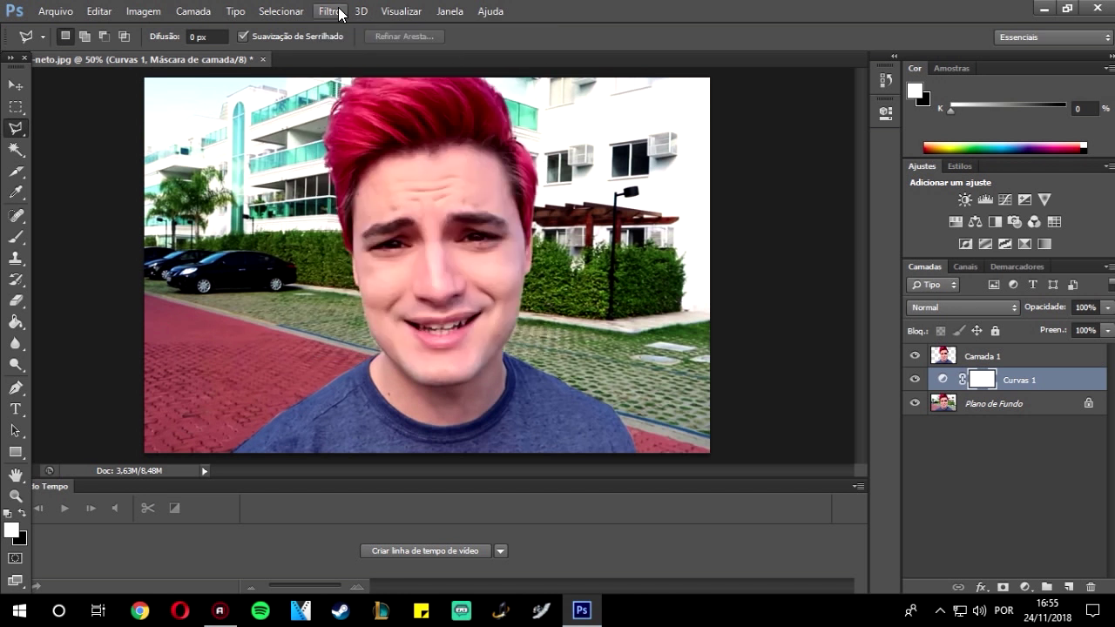
pyautogui.click(281, 20)
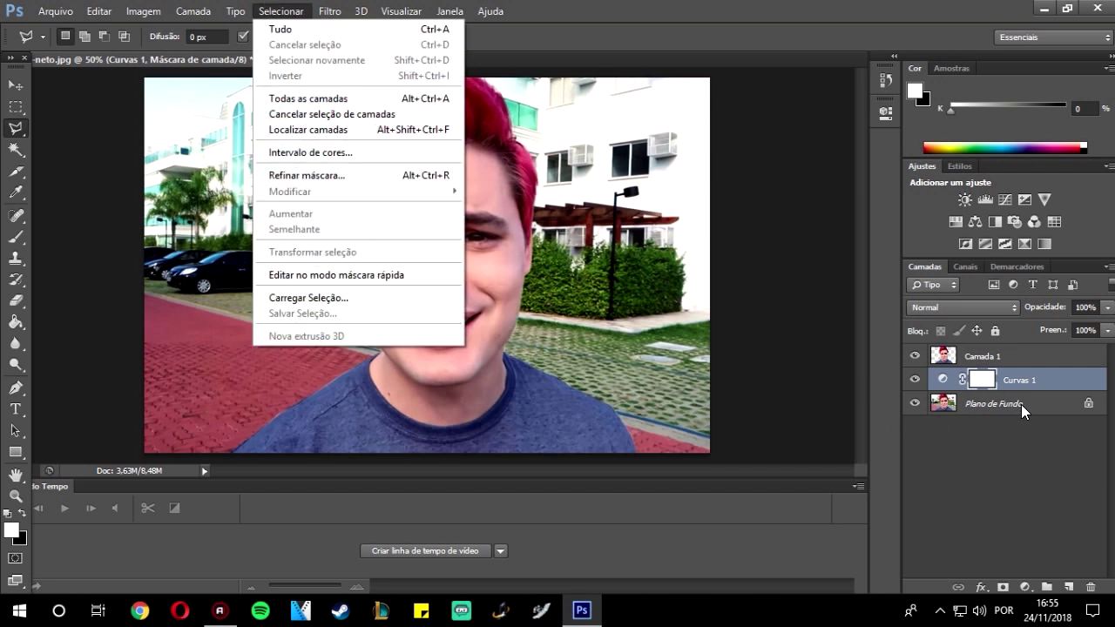
pyautogui.click(1019, 405)
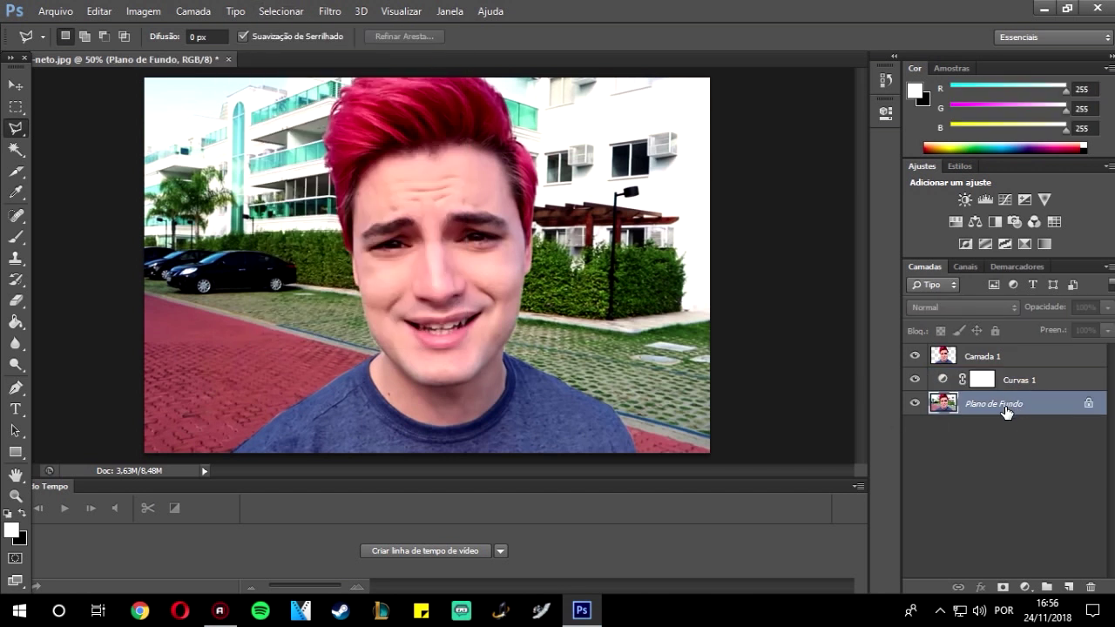
# Apply a Desfoque de Lente filter with radius 22 to the Plano de Fundo background.
pyautogui.click(327, 13)
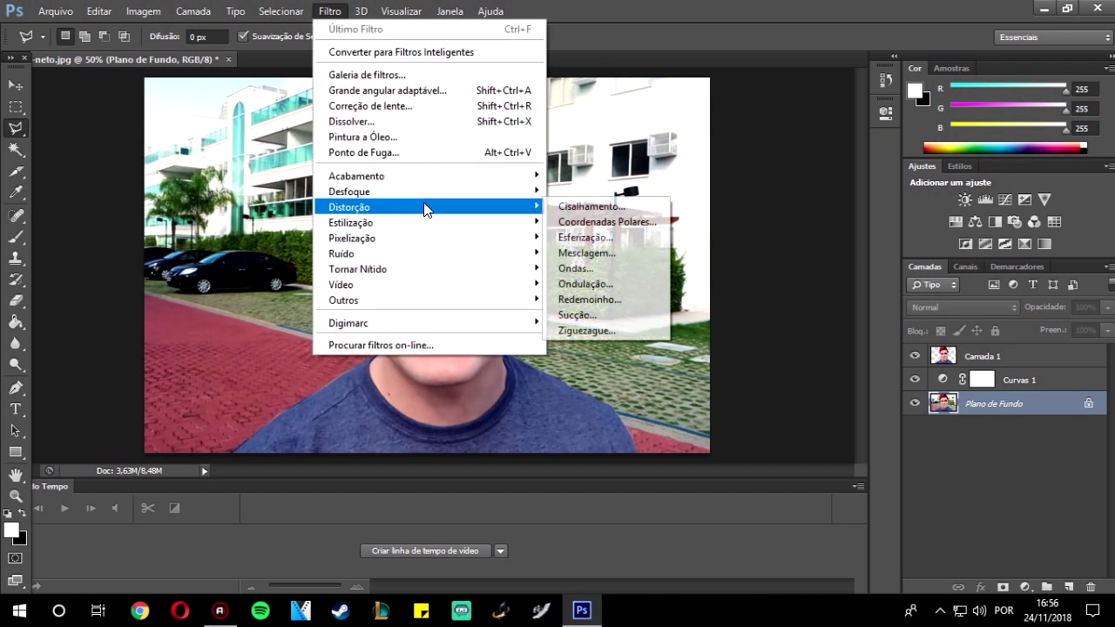
pyautogui.moveTo(349, 191)
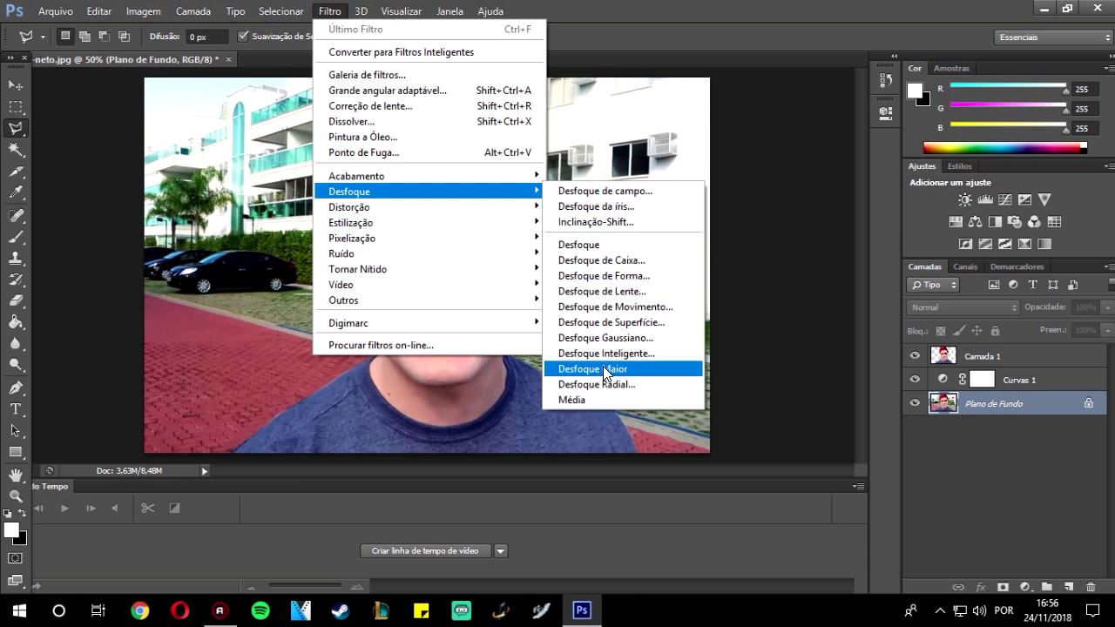
pyautogui.click(623, 298)
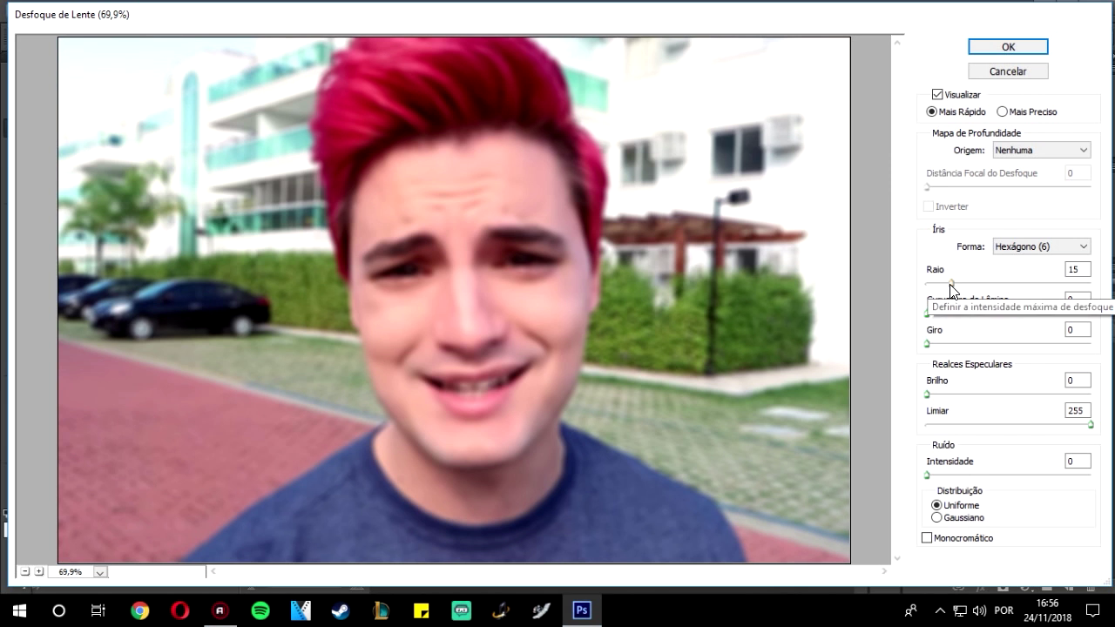
pyautogui.moveTo(948, 284); pyautogui.dragTo(928, 284)
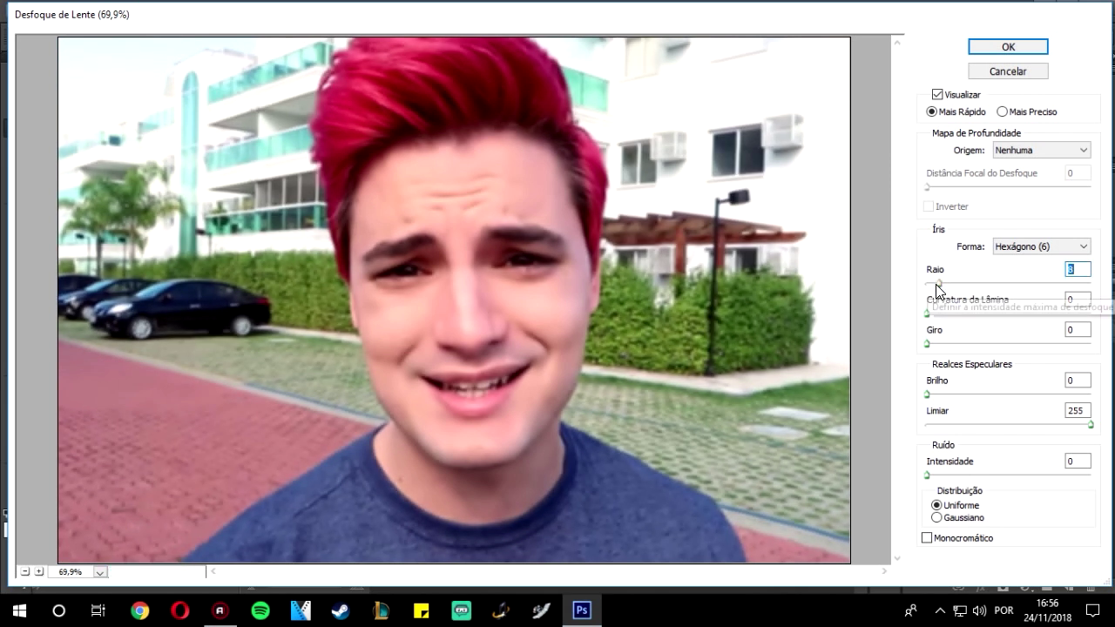
pyautogui.moveTo(937, 289); pyautogui.dragTo(924, 288)
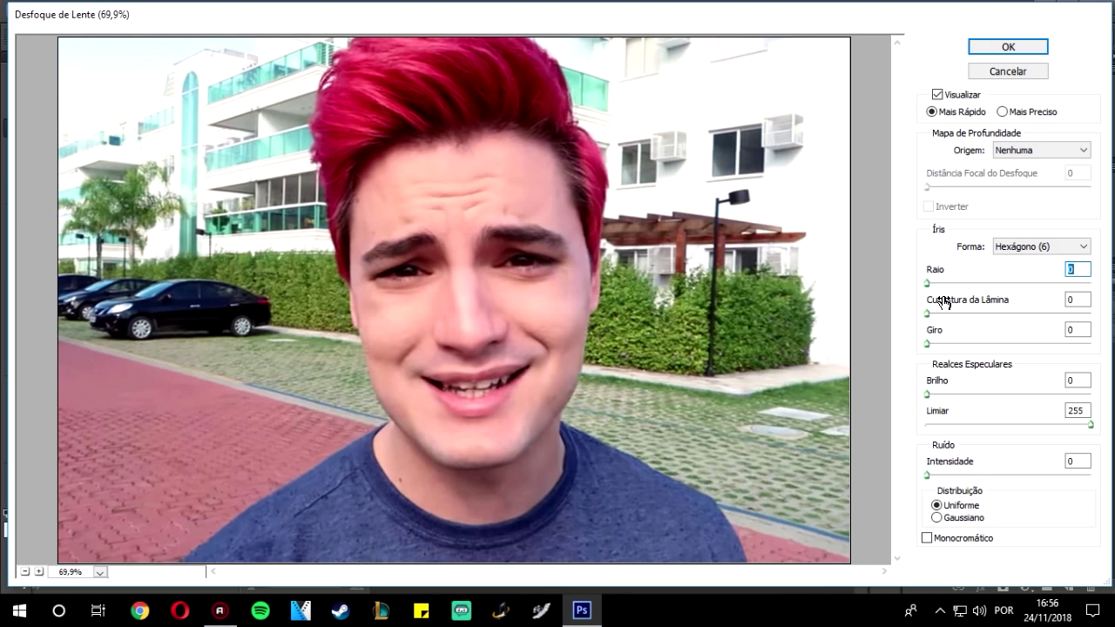
pyautogui.click(945, 284)
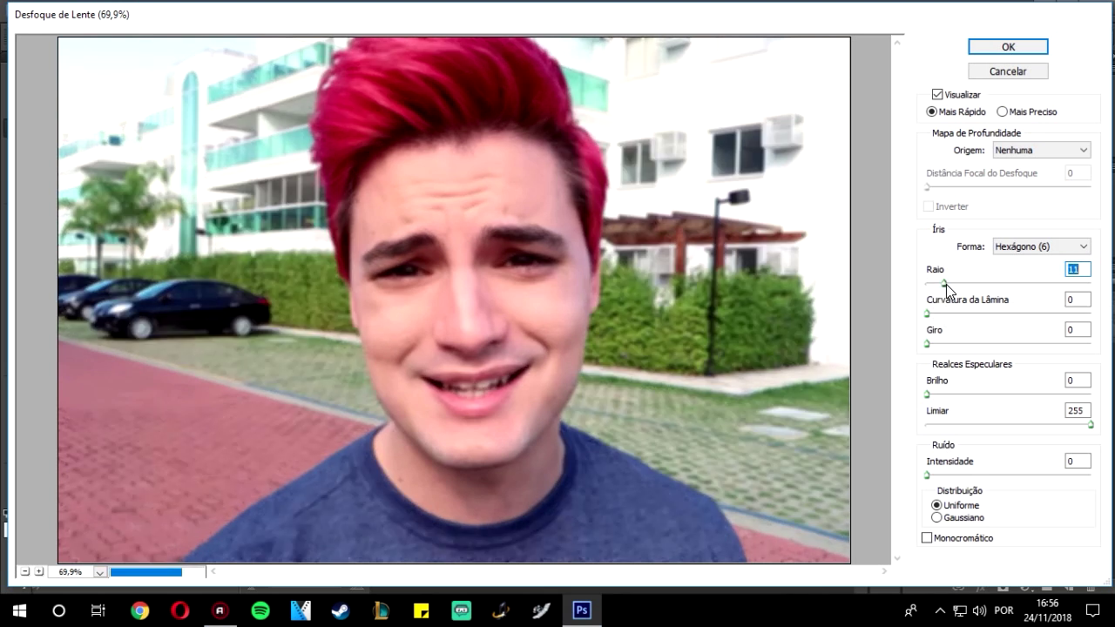
pyautogui.moveTo(945, 284); pyautogui.dragTo(963, 285)
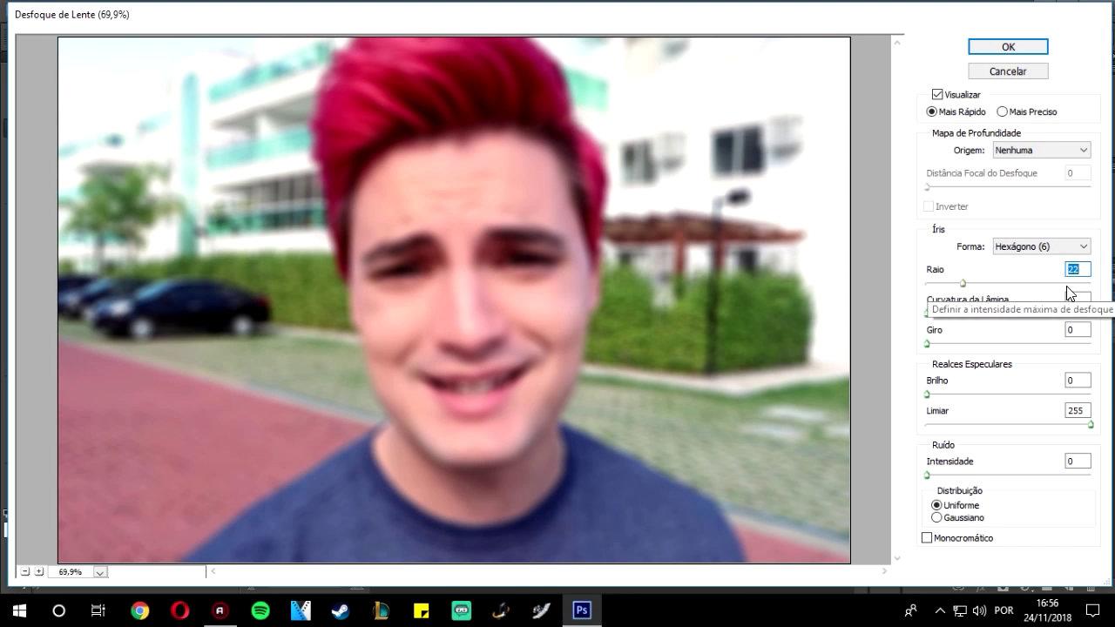
pyautogui.click(990, 49)
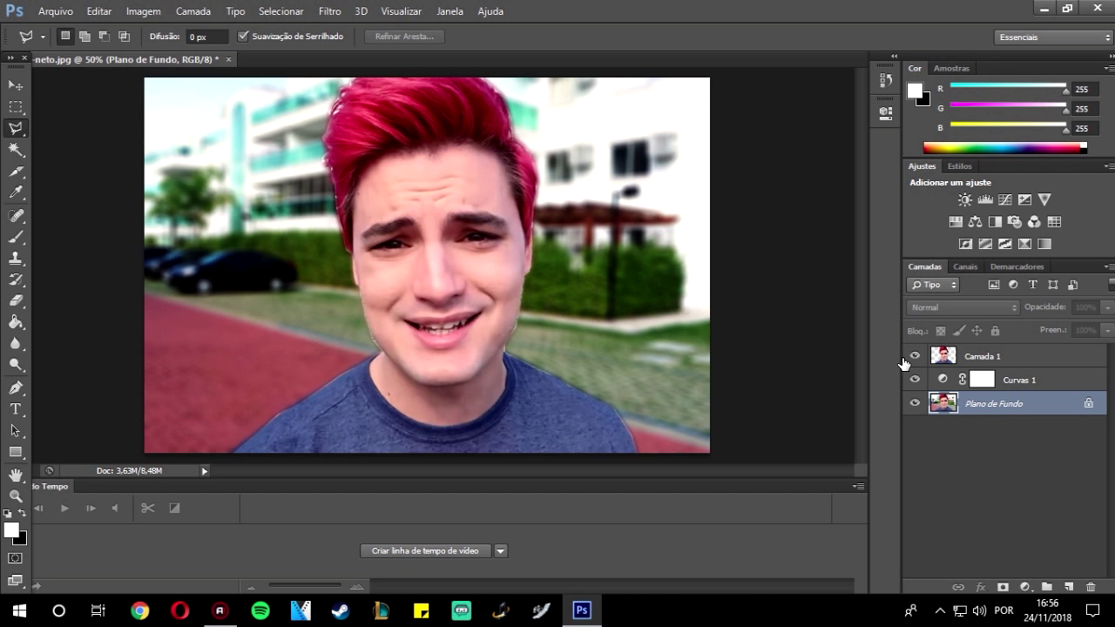
pyautogui.click(957, 359)
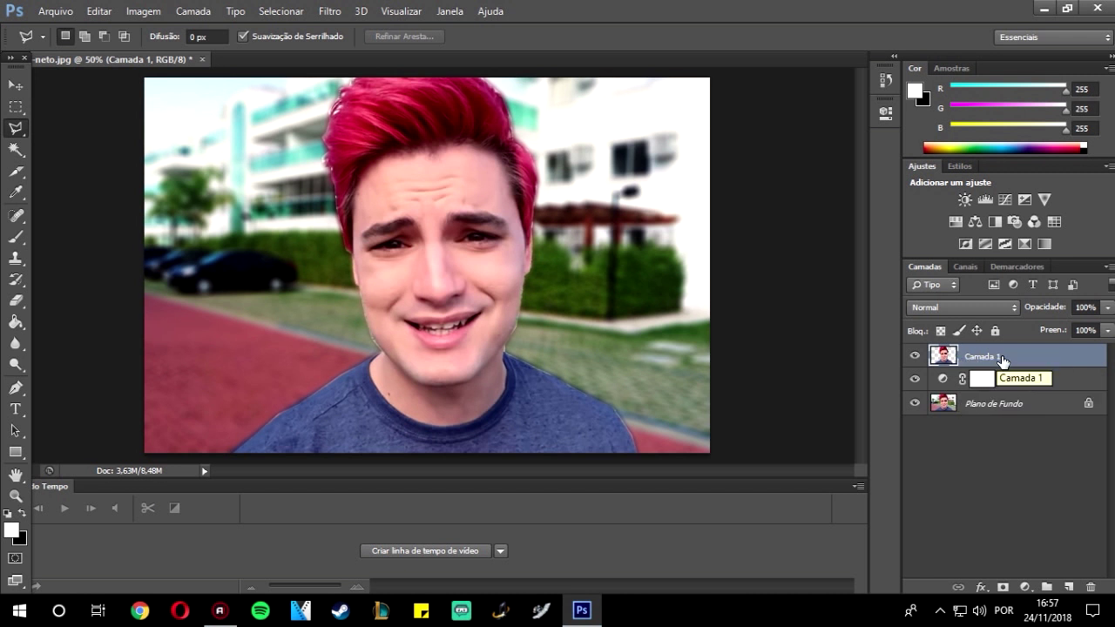
pyautogui.press('Delete')
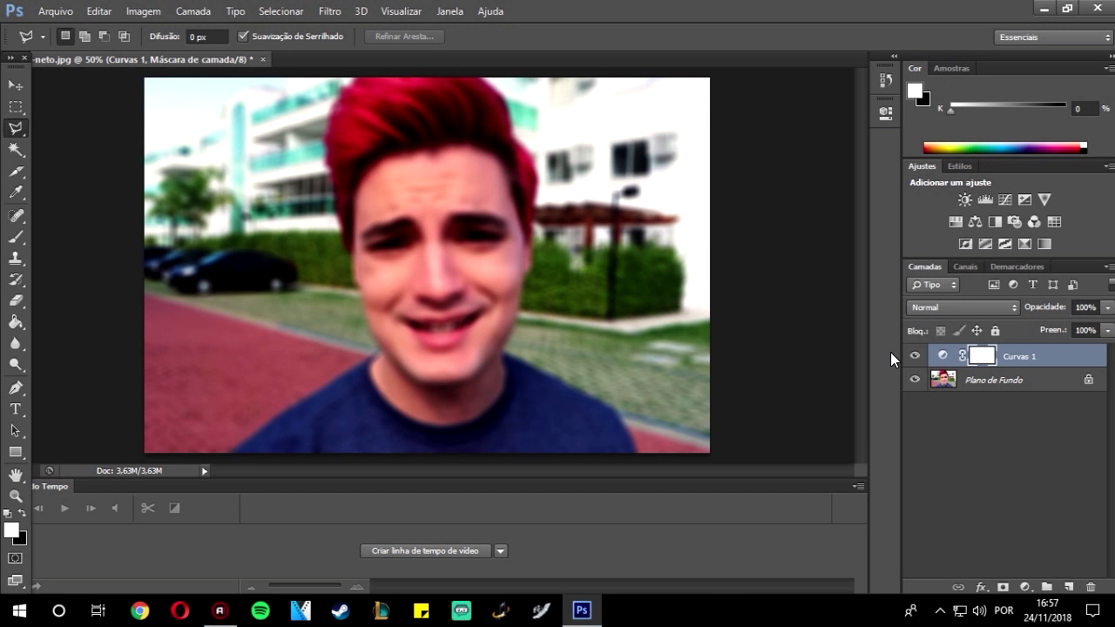
pyautogui.hotkey('ctrl', 'z')
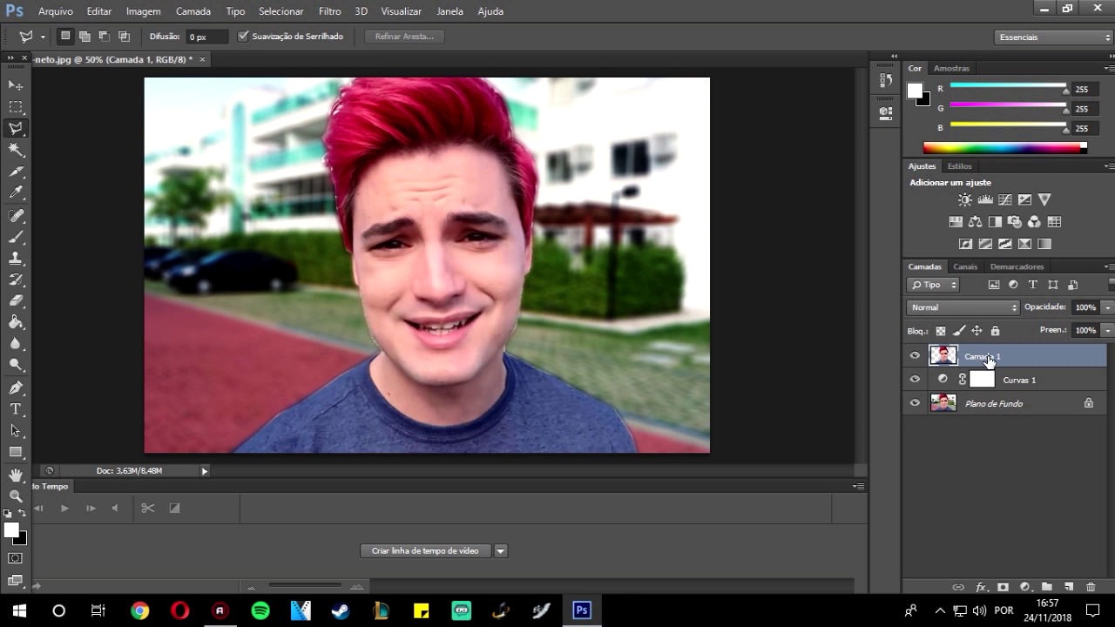
pyautogui.moveTo(983, 362); pyautogui.dragTo(985, 364)
pyautogui.press('Delete')
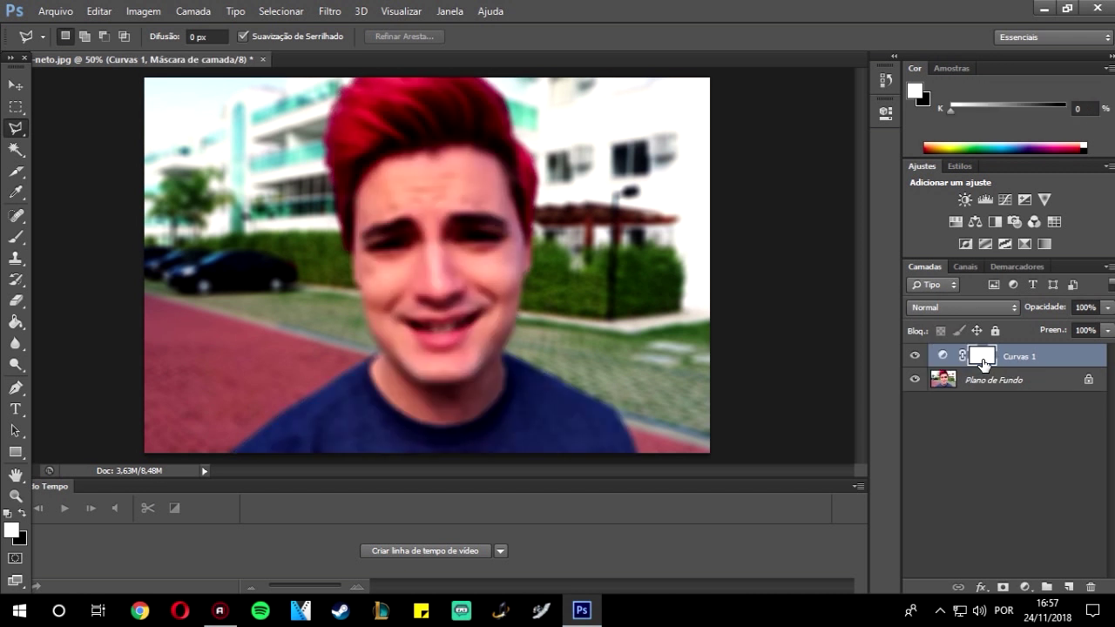
pyautogui.hotkey('ctrl', 'z')
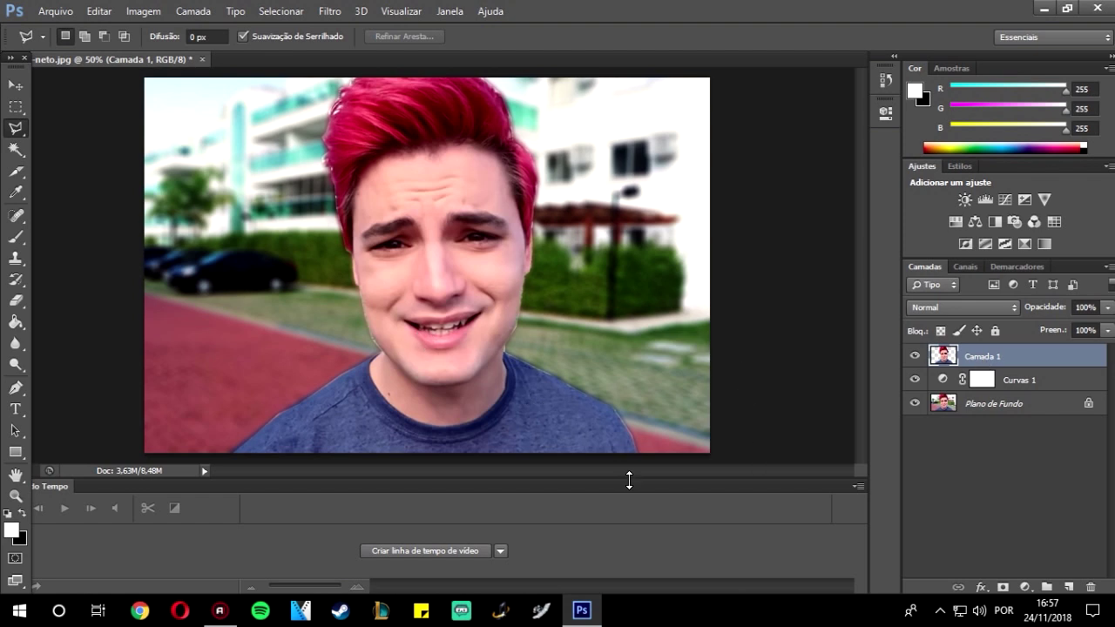
pyautogui.scroll(5, 504, 370)
pyautogui.scroll(2, 503, 368)
pyautogui.scroll(2, 513, 316)
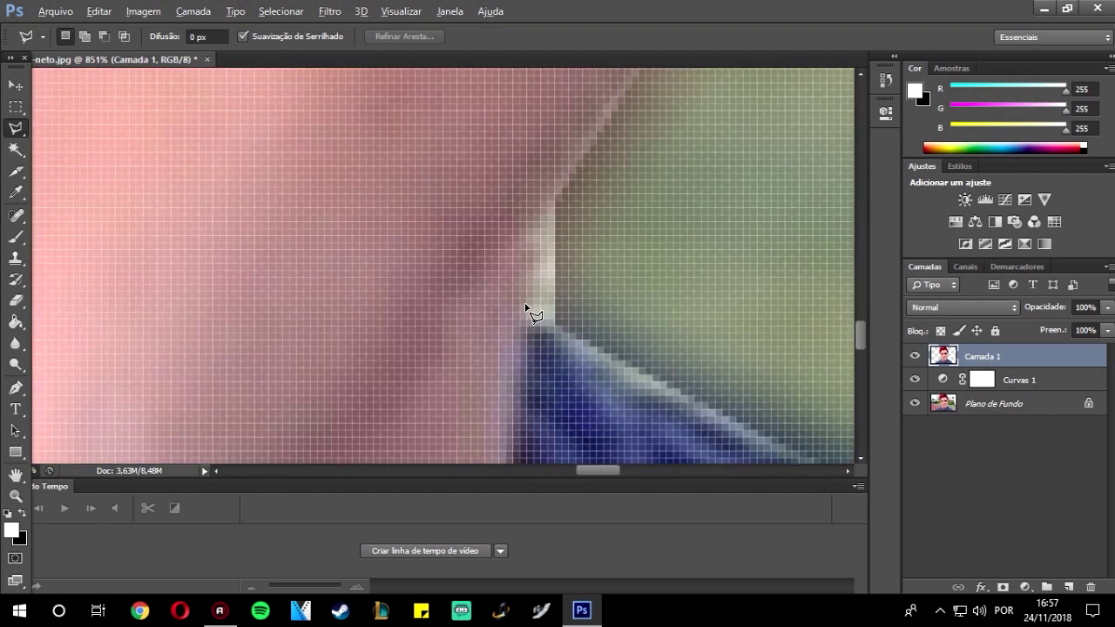
pyautogui.scroll(1, 528, 309)
pyautogui.scroll(1, 552, 304)
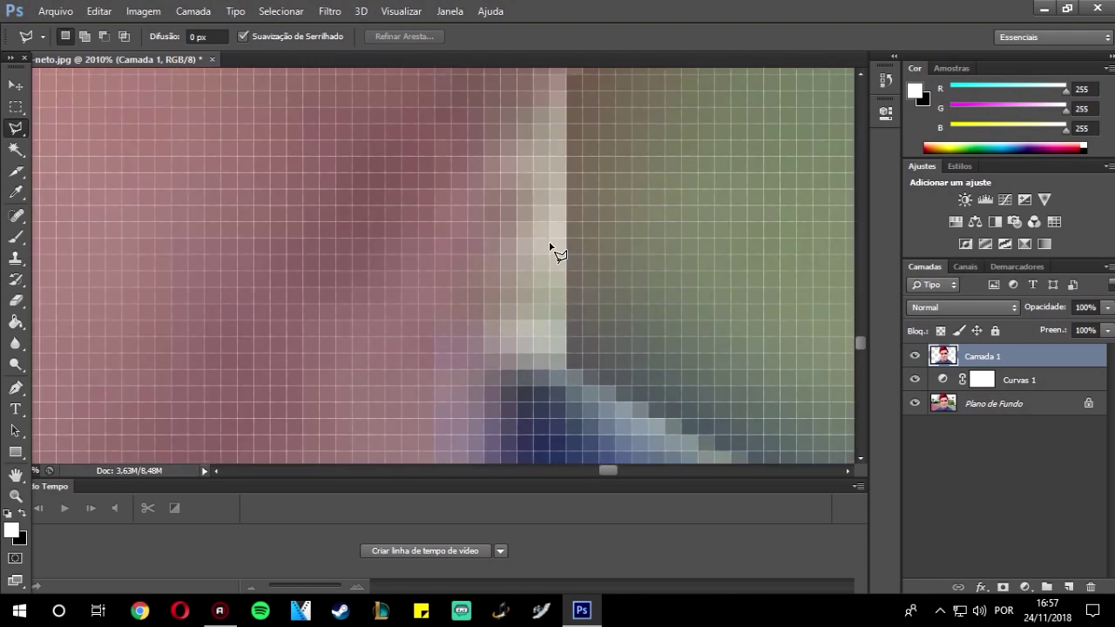
pyautogui.scroll(-3, 553, 249)
pyautogui.scroll(-4, 550, 246)
pyautogui.scroll(-2, 567, 235)
pyautogui.scroll(-2, 236, 149)
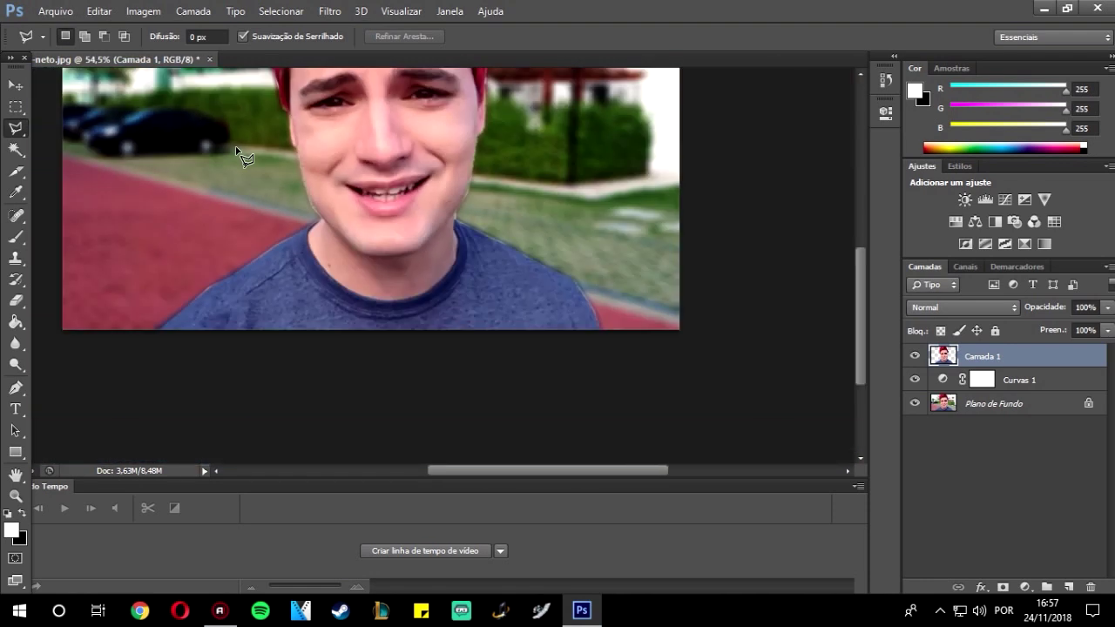
pyautogui.scroll(-2, 244, 155)
pyautogui.scroll(3, 351, 204)
pyautogui.scroll(2, 352, 204)
pyautogui.scroll(2, 346, 174)
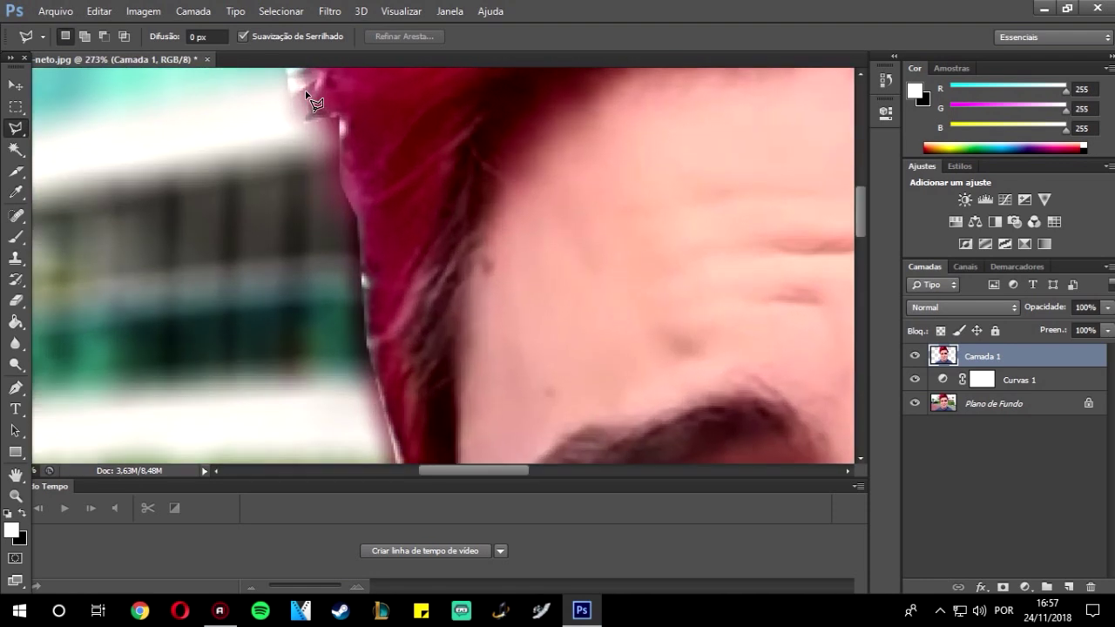
pyautogui.scroll(2, 336, 112)
pyautogui.moveTo(859, 190); pyautogui.dragTo(857, 178)
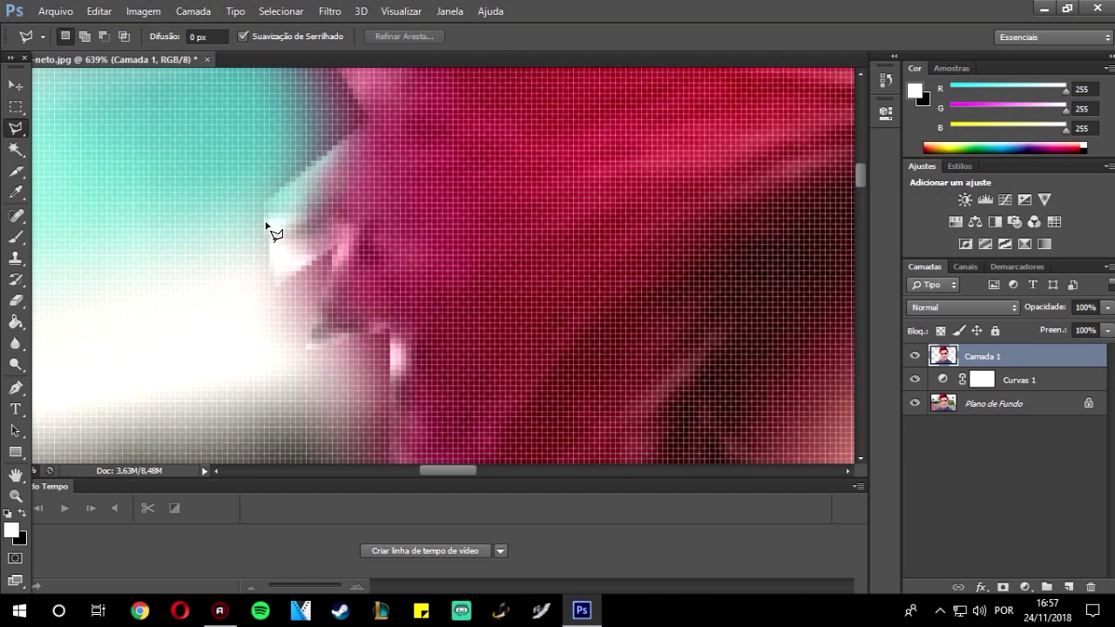
pyautogui.scroll(-2, 267, 224)
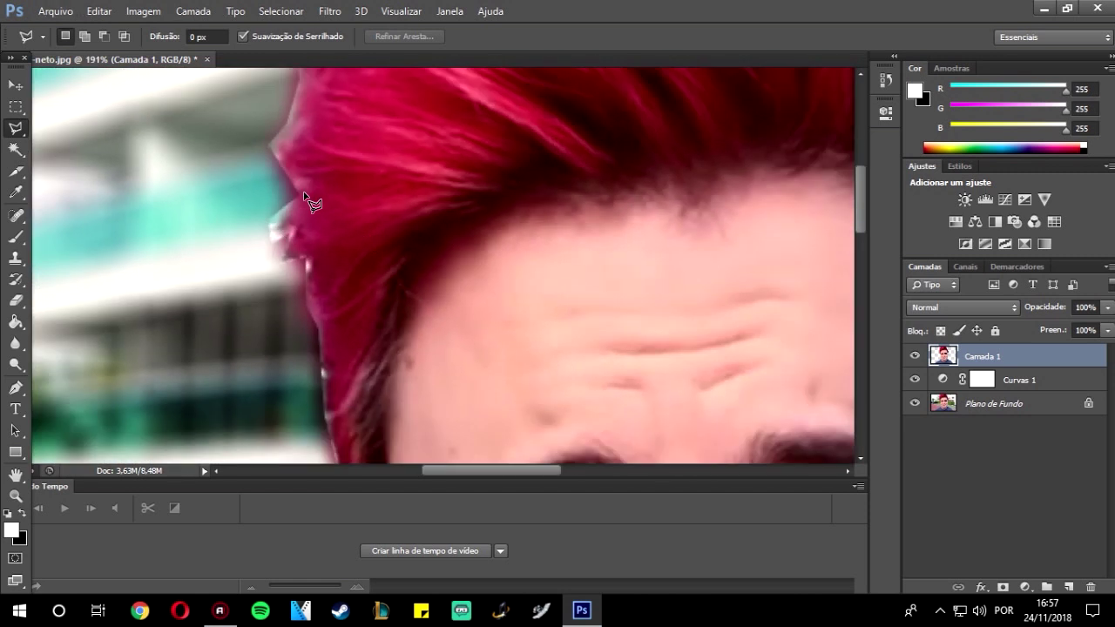
pyautogui.scroll(-1, 275, 249)
pyautogui.scroll(-1, 276, 251)
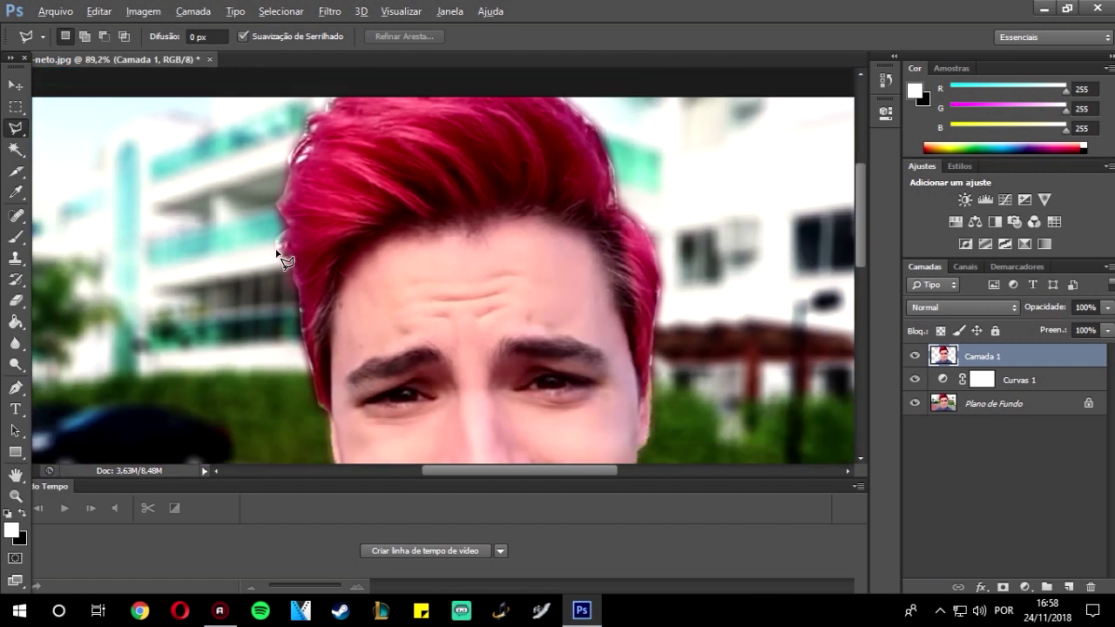
pyautogui.scroll(-1, 277, 252)
pyautogui.scroll(-1, 277, 253)
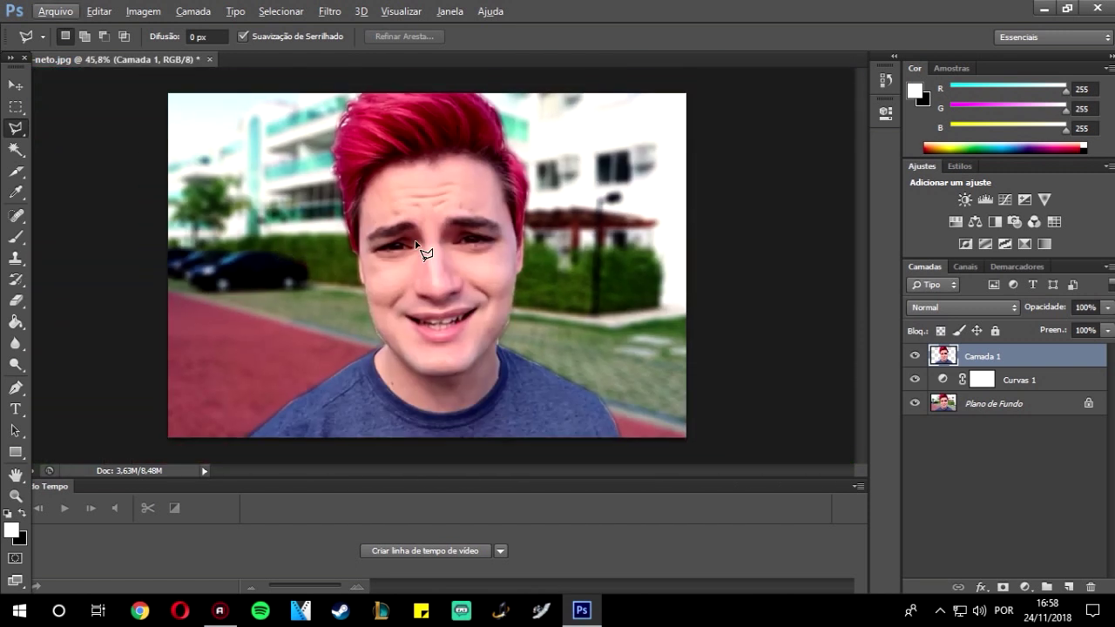
pyautogui.scroll(2, 534, 242)
pyautogui.scroll(1, 534, 241)
pyautogui.scroll(1, 534, 241)
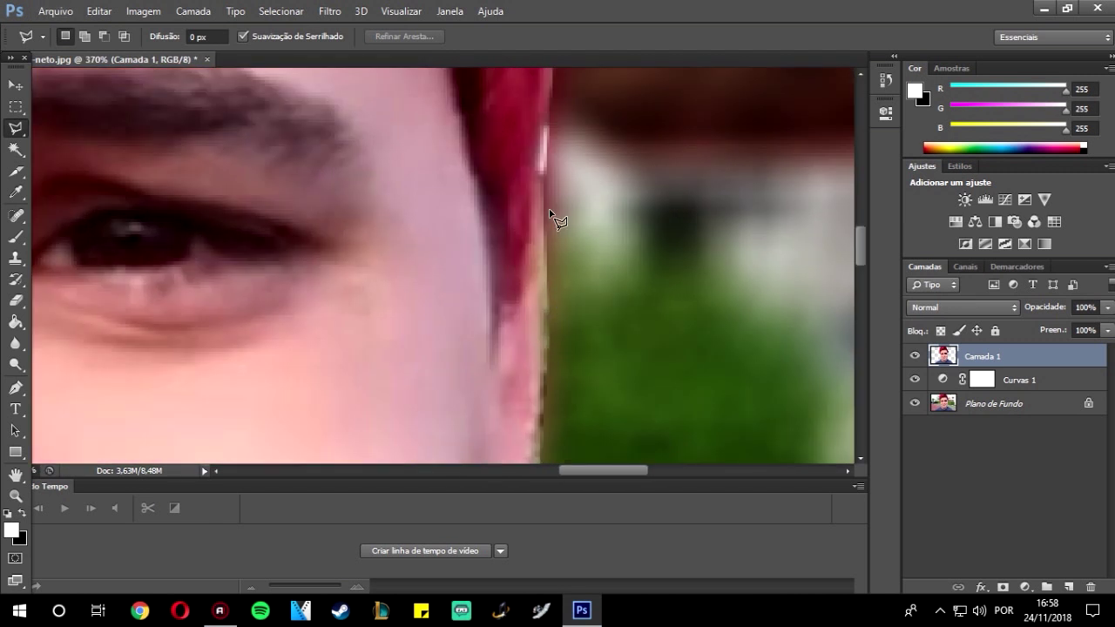
pyautogui.scroll(-2, 511, 245)
pyautogui.scroll(-2, 509, 243)
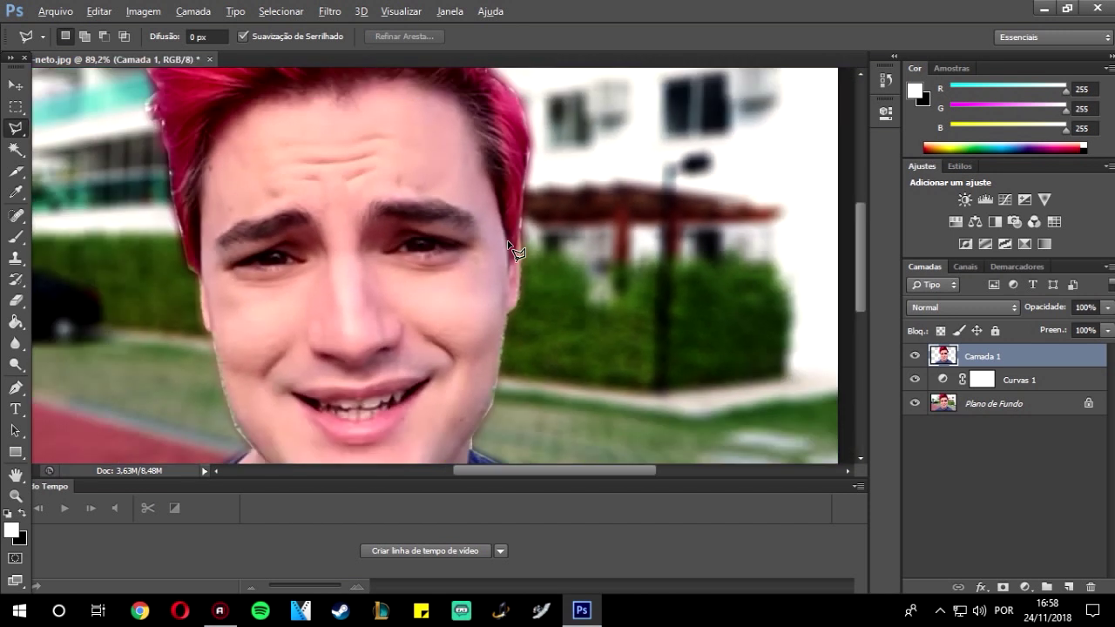
pyautogui.scroll(-2, 514, 250)
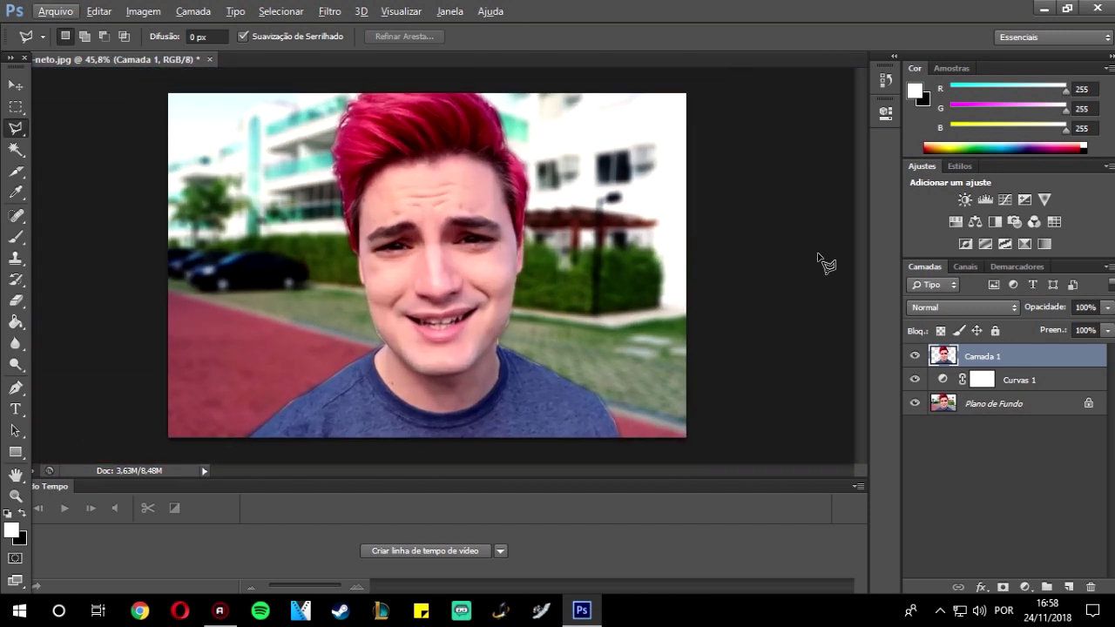
pyautogui.click(329, 11)
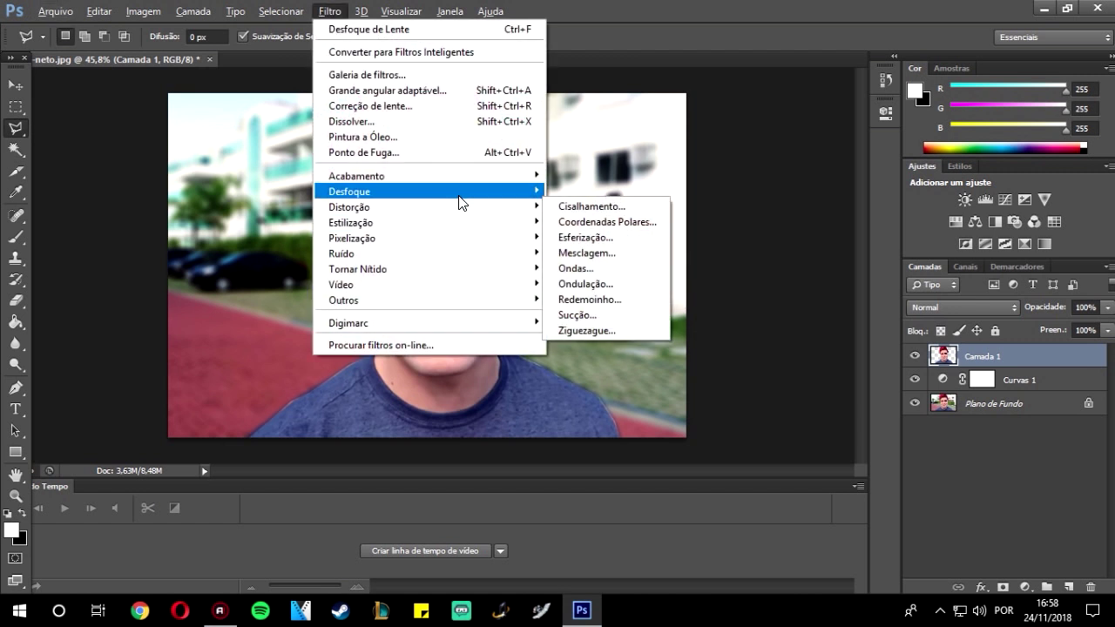
pyautogui.moveTo(349, 191)
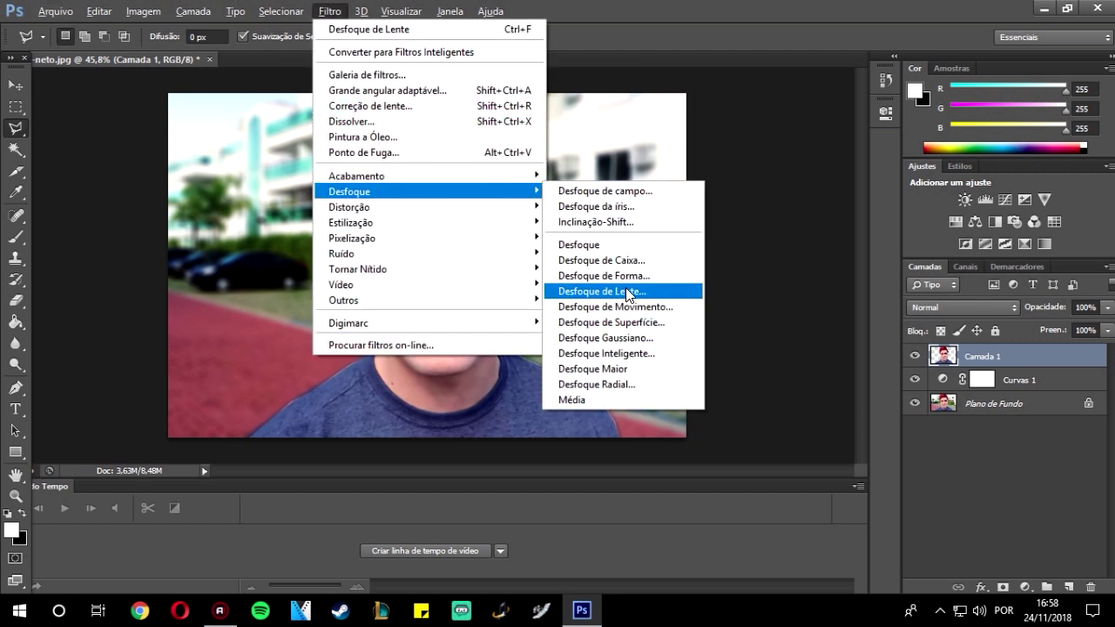
pyautogui.click(795, 235)
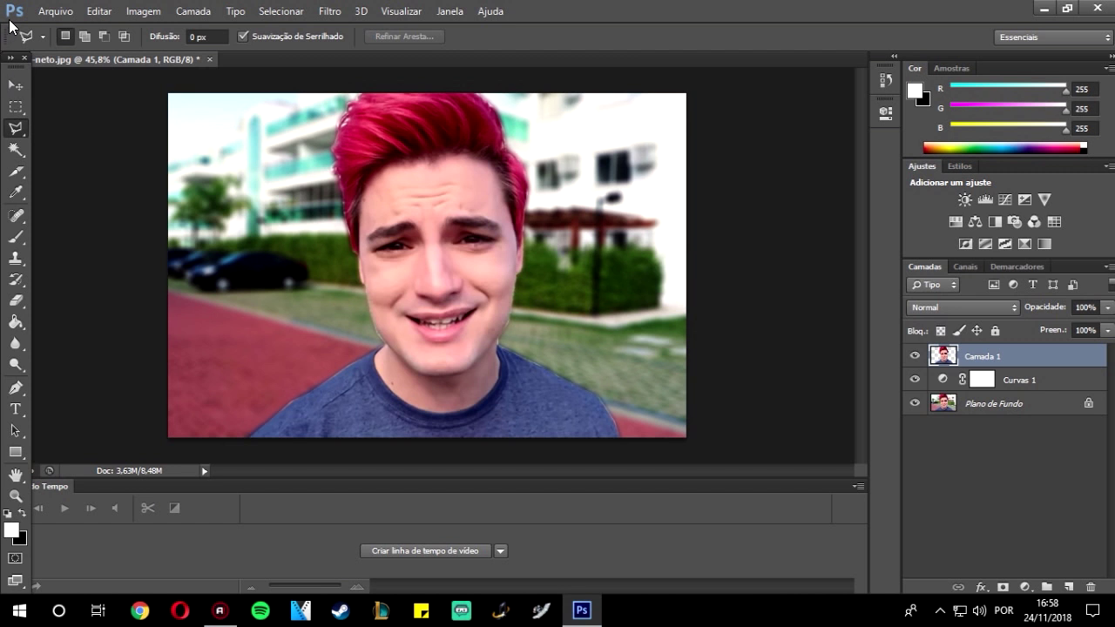
pyautogui.click(65, 11)
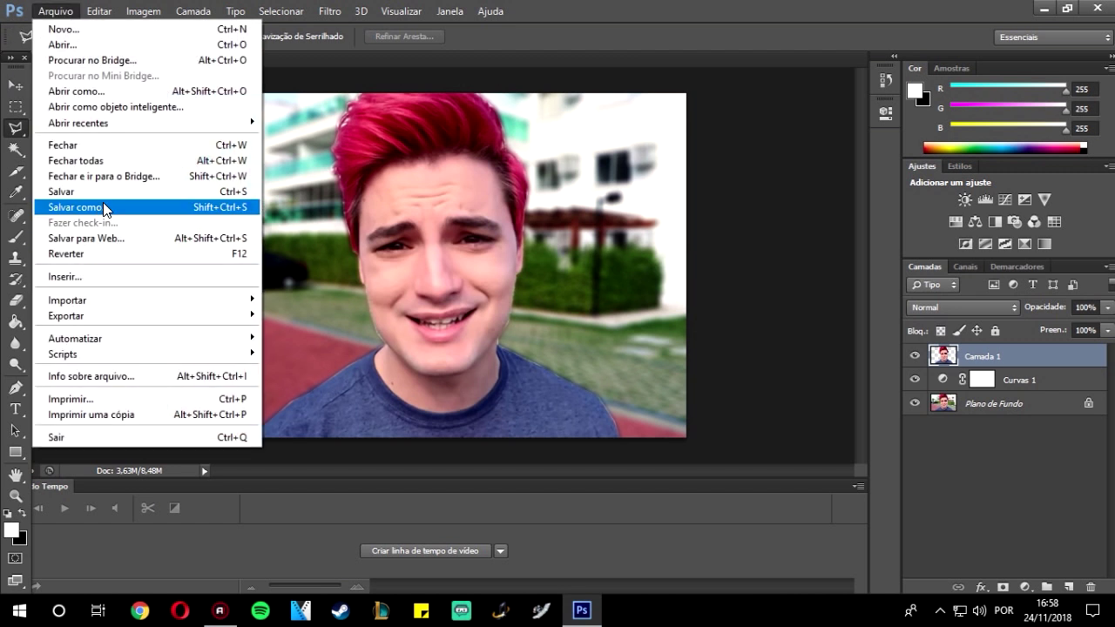
pyautogui.press('Escape')
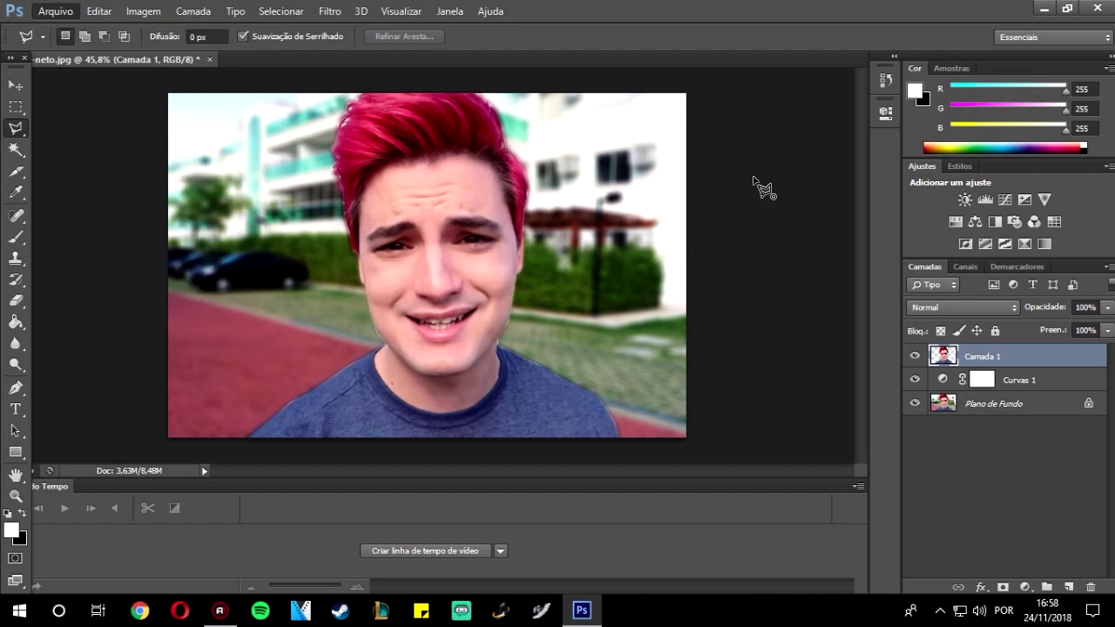